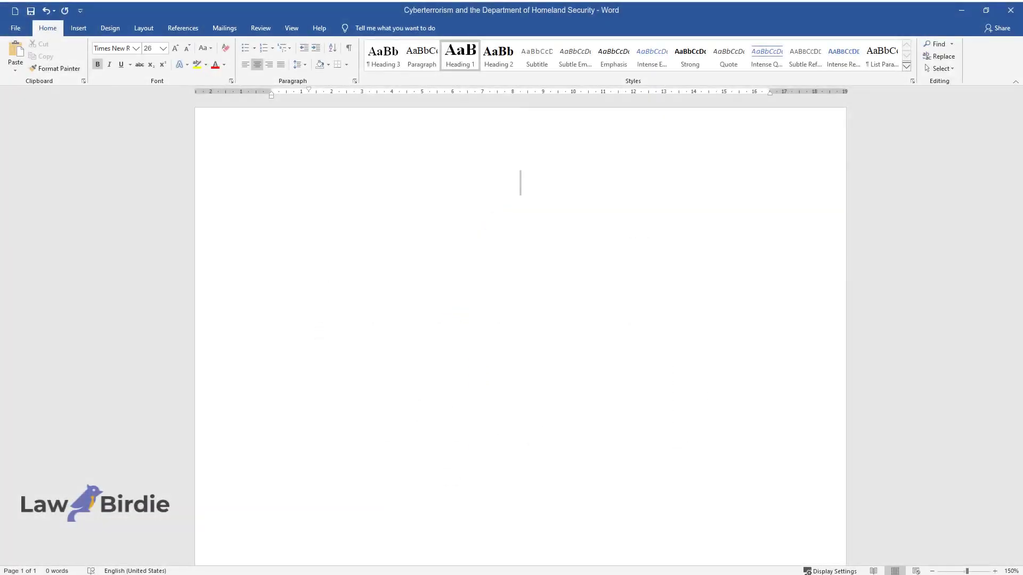
Enter the title 'Cyberterrorism and the Department of Homeland Security' and the heading 'Identification of the Patterns'.
{"action": "type", "text": "Cyberterroris"}
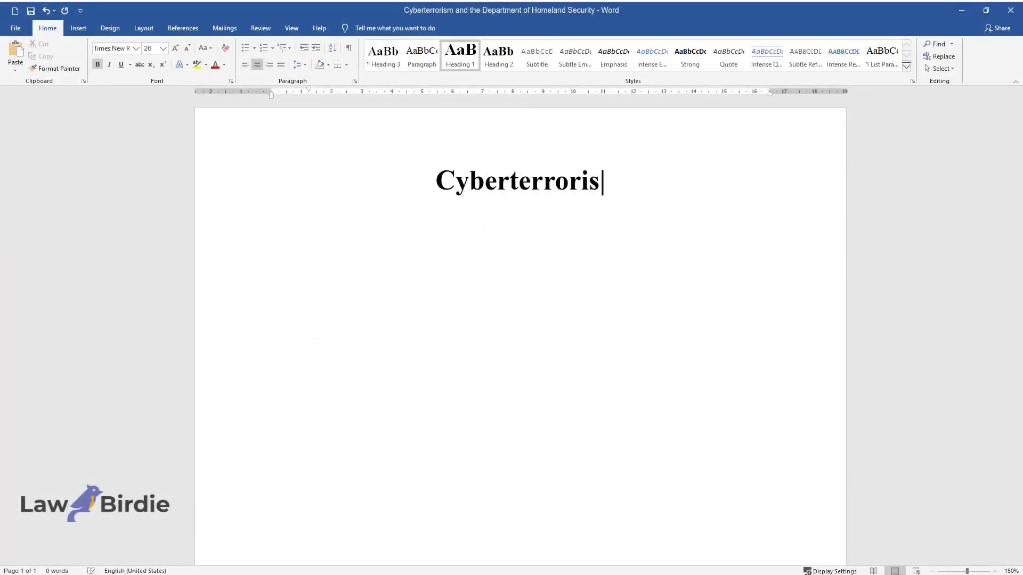
{"action": "type", "text": "m and the Department of Homeland Security"}
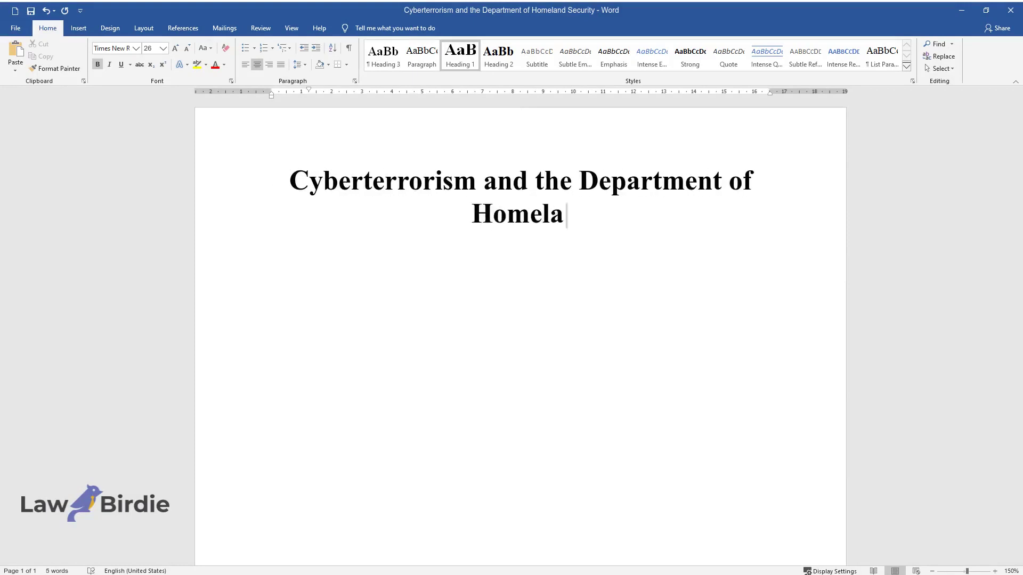
{"action": "key", "text": "Return"}
{"action": "type", "text": "Ide"}
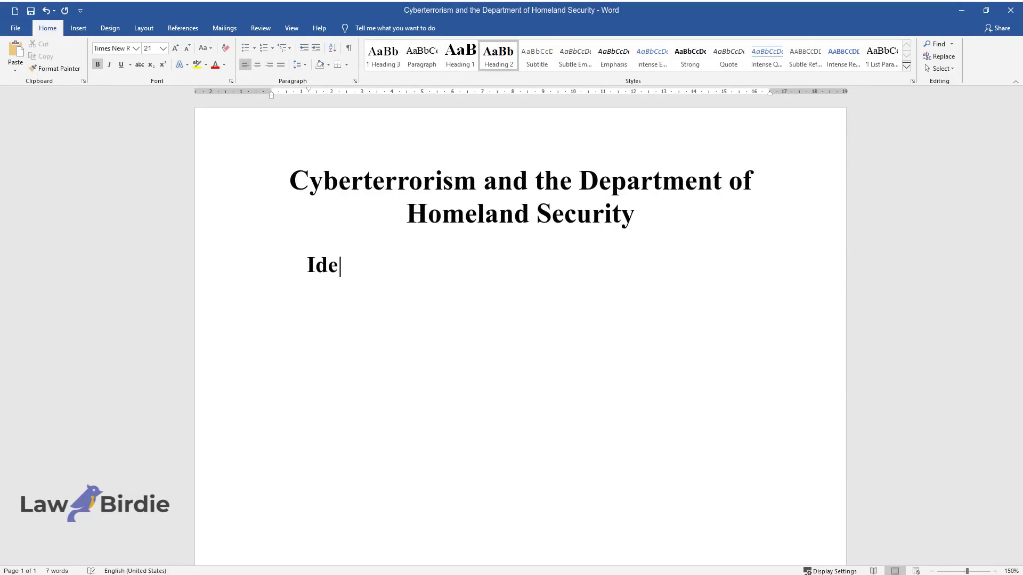
{"action": "type", "text": "ntification of the Patterns"}
{"action": "key", "text": "Return"}
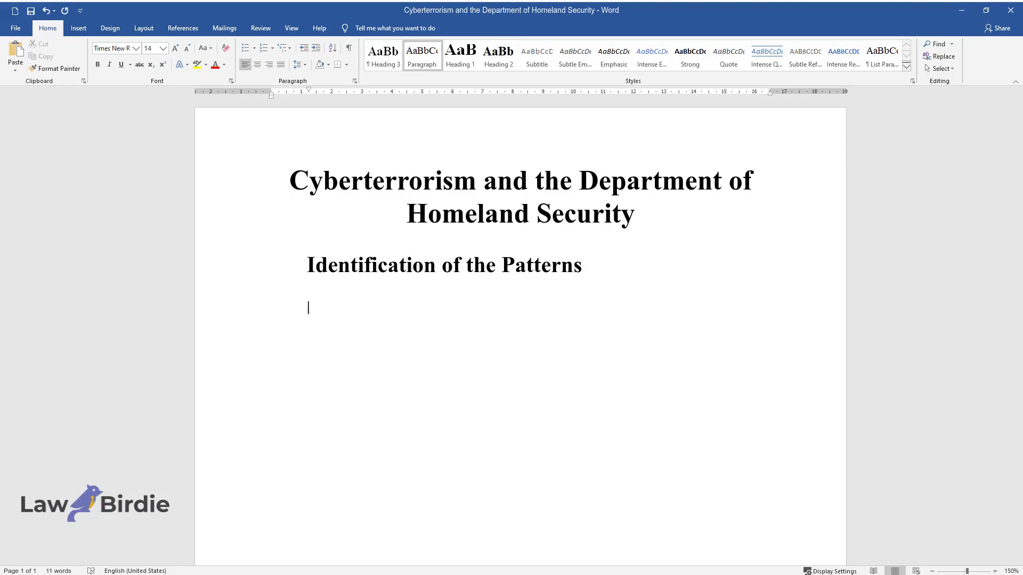
Write the DHS research paragraph ending 'most probable future cyberterrorism patterns' and start a new paragraph.
{"action": "type", "text": "As the Department of Homeland Security (D"}
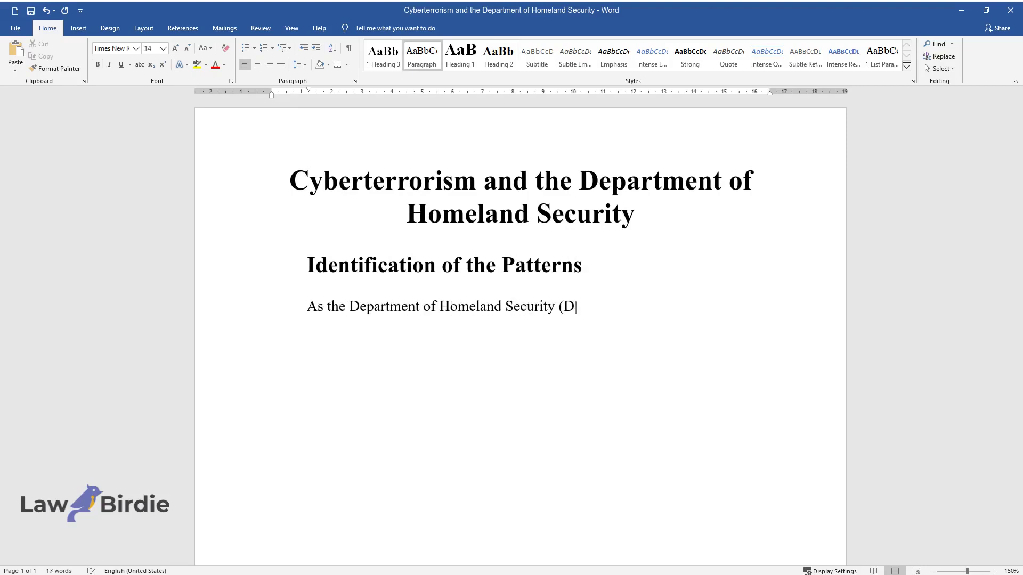
{"action": "type", "text": "HS) leader, I would engage in in"}
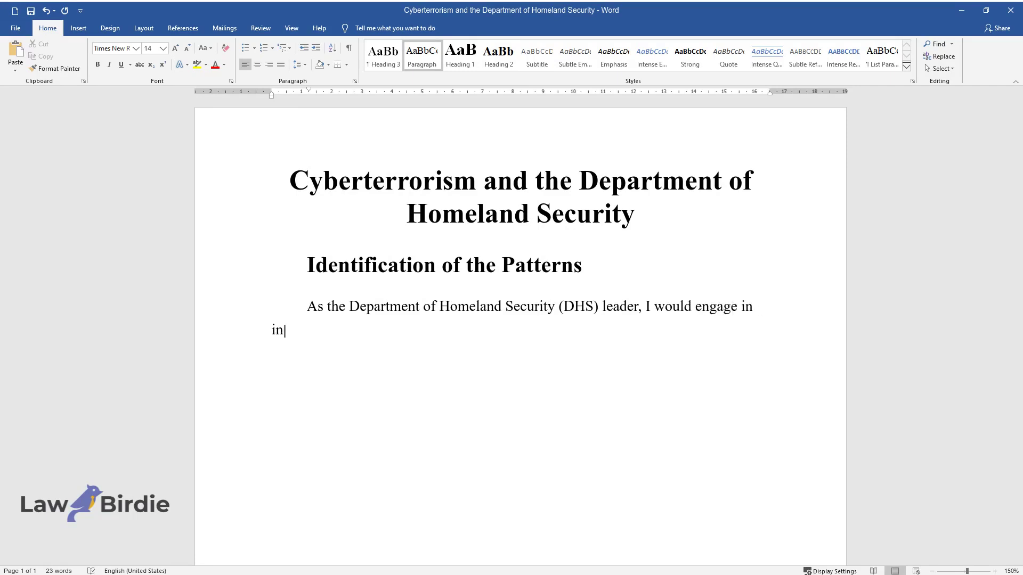
{"action": "type", "text": "-depth research to understand evo"}
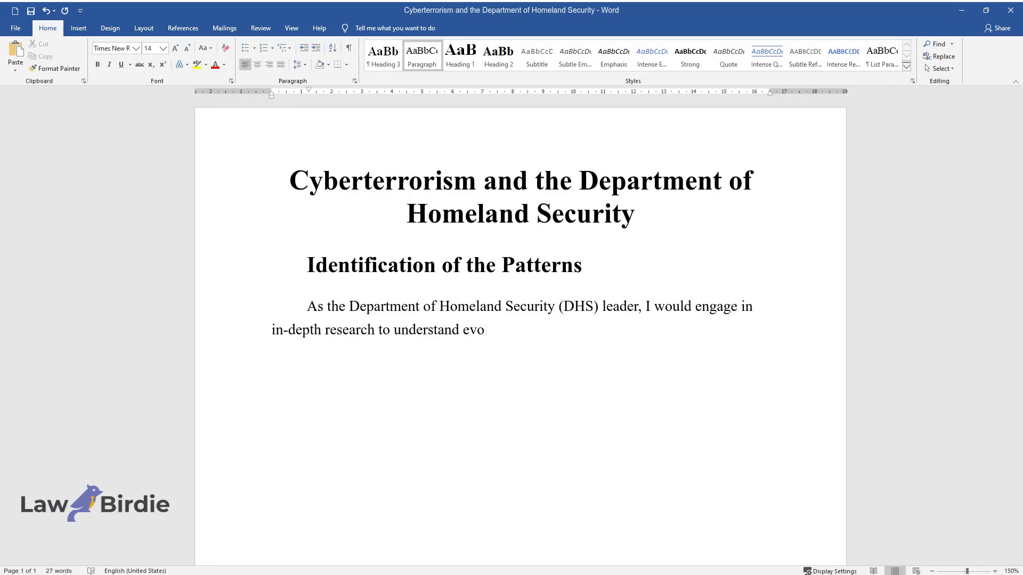
{"action": "type", "text": "lving terrorism and the targeted "}
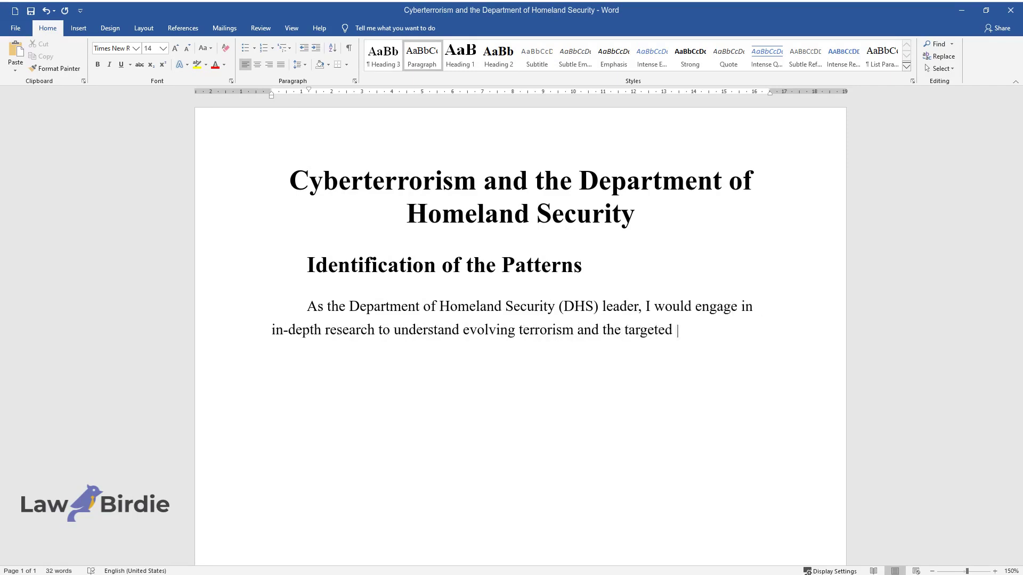
{"action": "type", "text": "violence threat environment to c"}
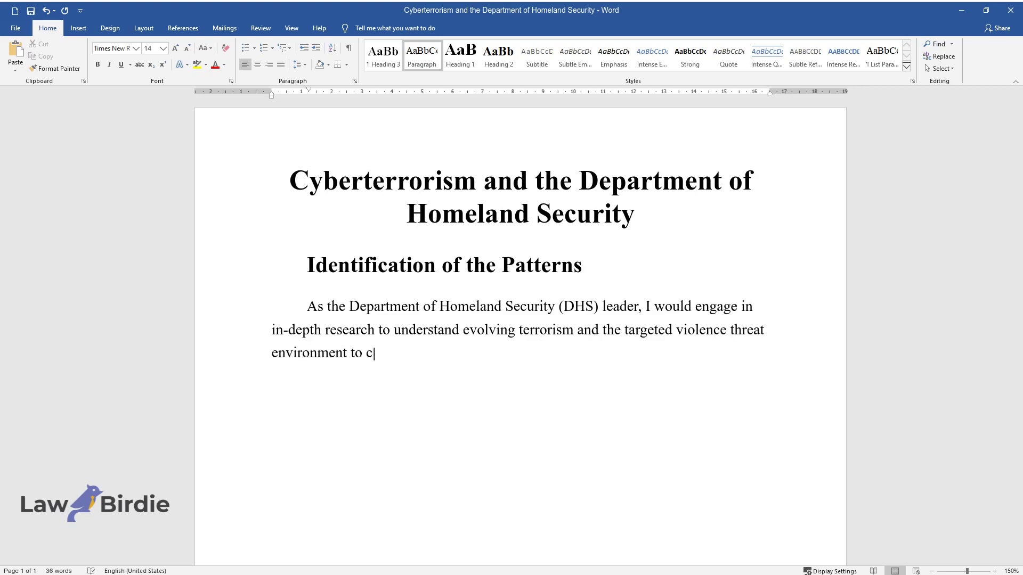
{"action": "type", "text": "ombat cyberrorism. The country's capaci"}
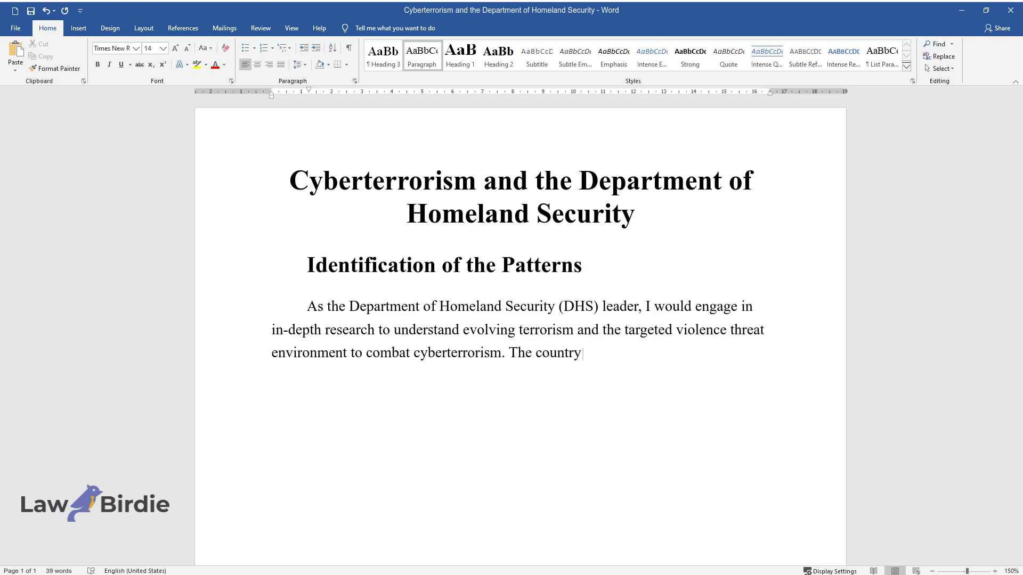
{"action": "type", "text": "ty to respond to emerging cyberterrorism "}
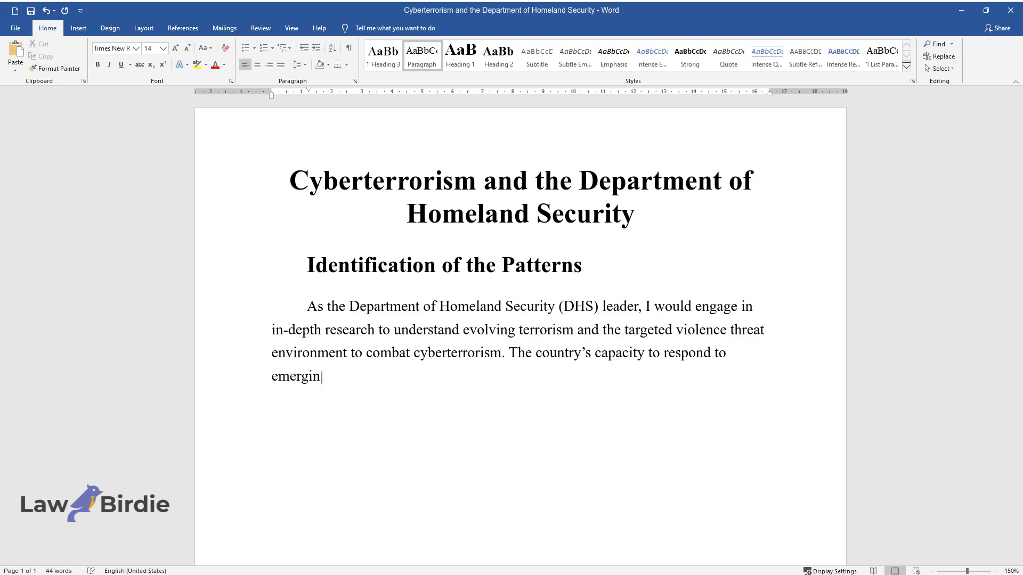
{"action": "type", "text": "crime depends on"}
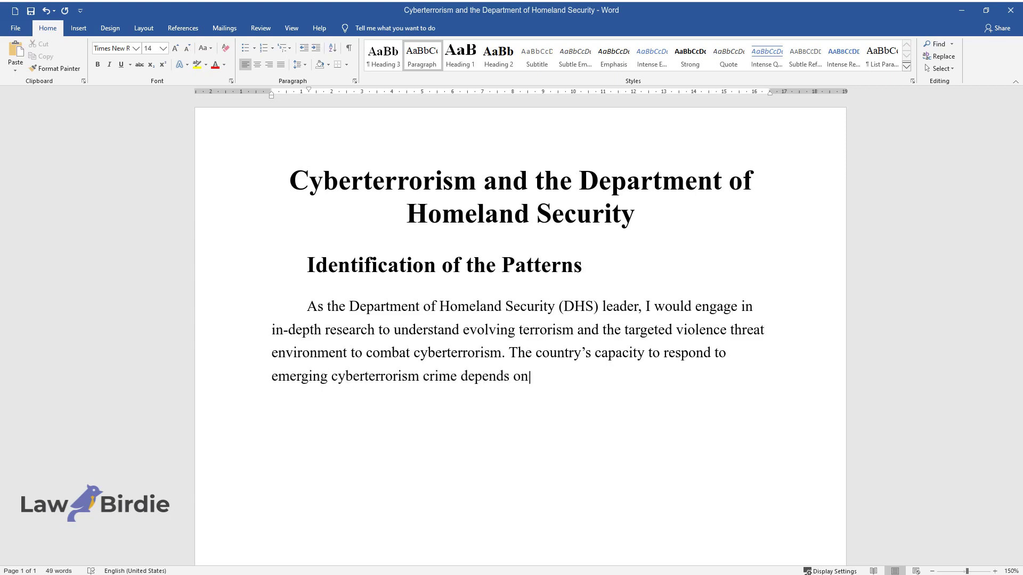
{"action": "type", "text": " understanding the phenomena and"}
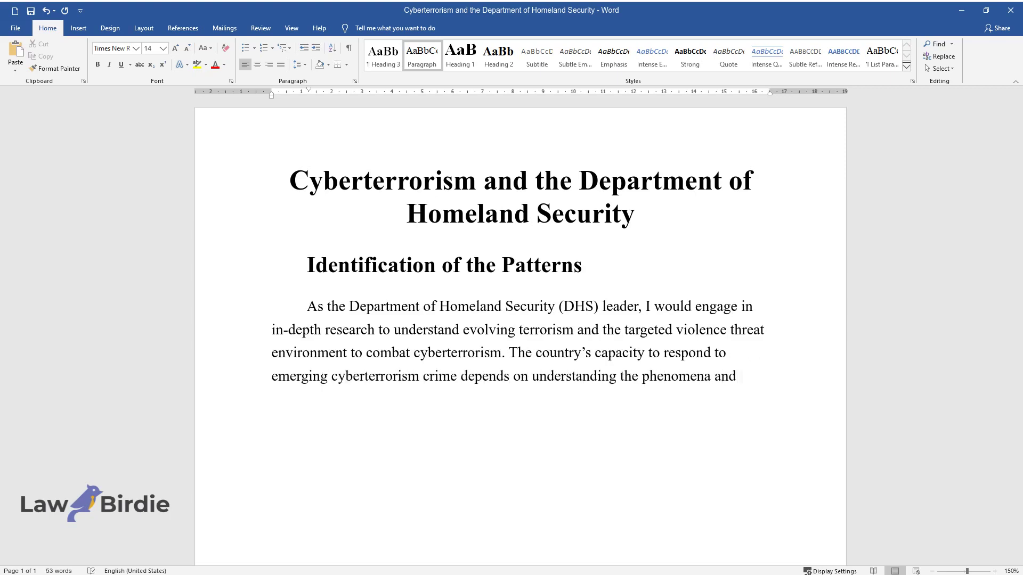
{"action": "type", "text": " adapting as they evolve effective"}
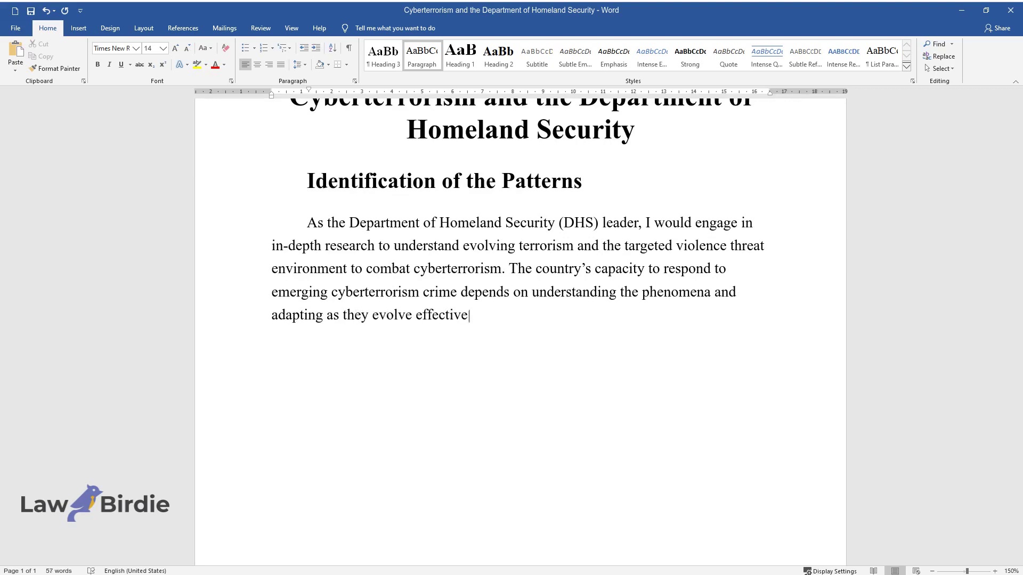
{"action": "type", "text": "ly. Thus, my strategy of identify"}
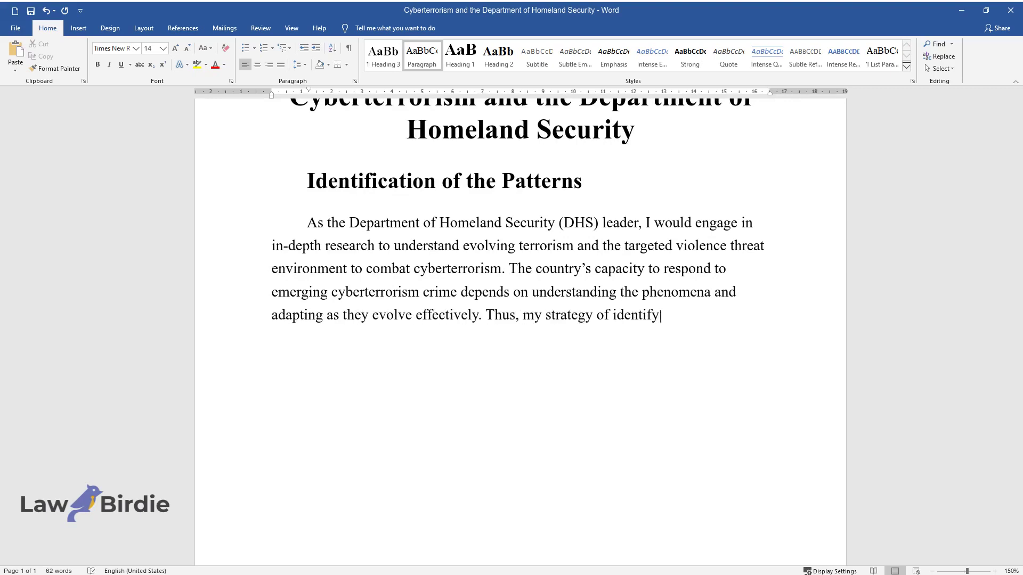
{"action": "type", "text": "ing the cyberterrorism p"}
{"action": "type", "text": "atterns "}
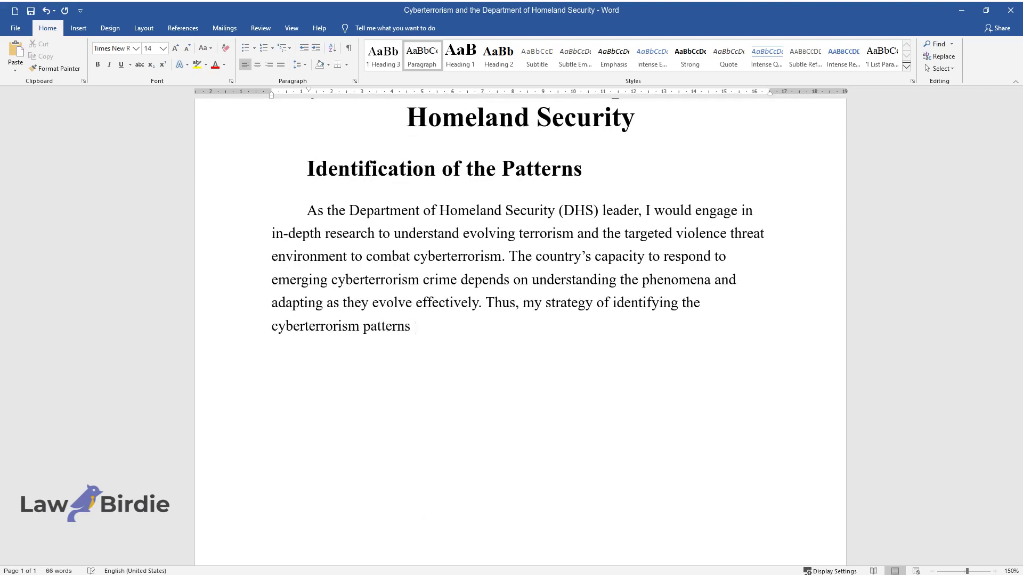
{"action": "type", "text": "would begin with a detailed analy"}
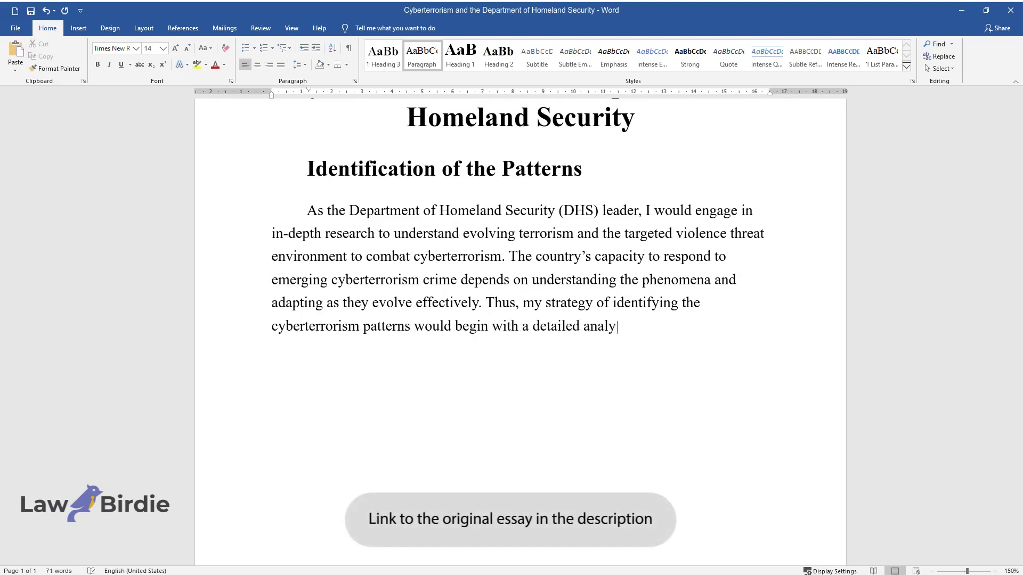
{"action": "type", "text": "sis of the present and emerging t"}
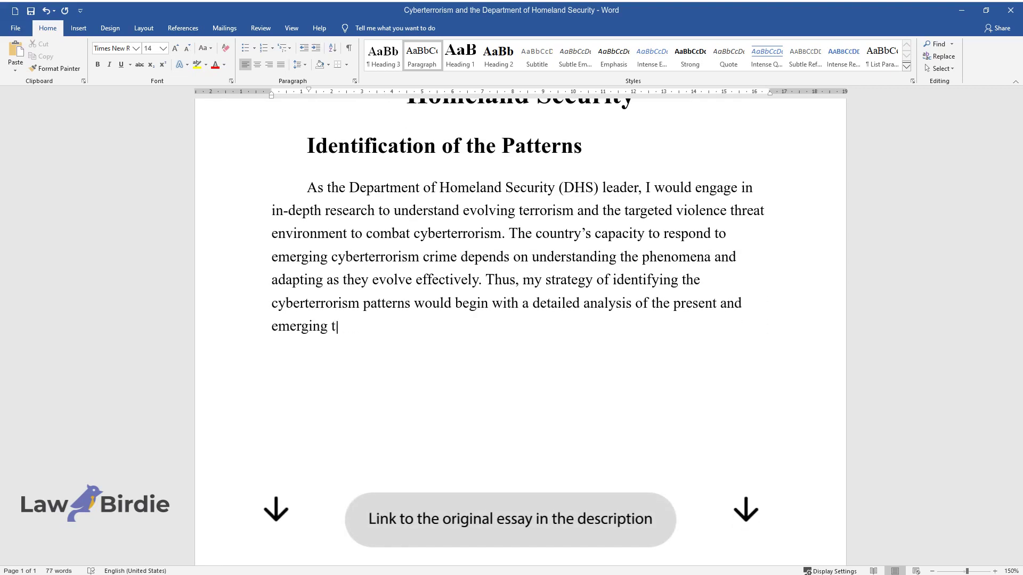
{"action": "type", "text": "hreats of terrorism. Indeed, the "}
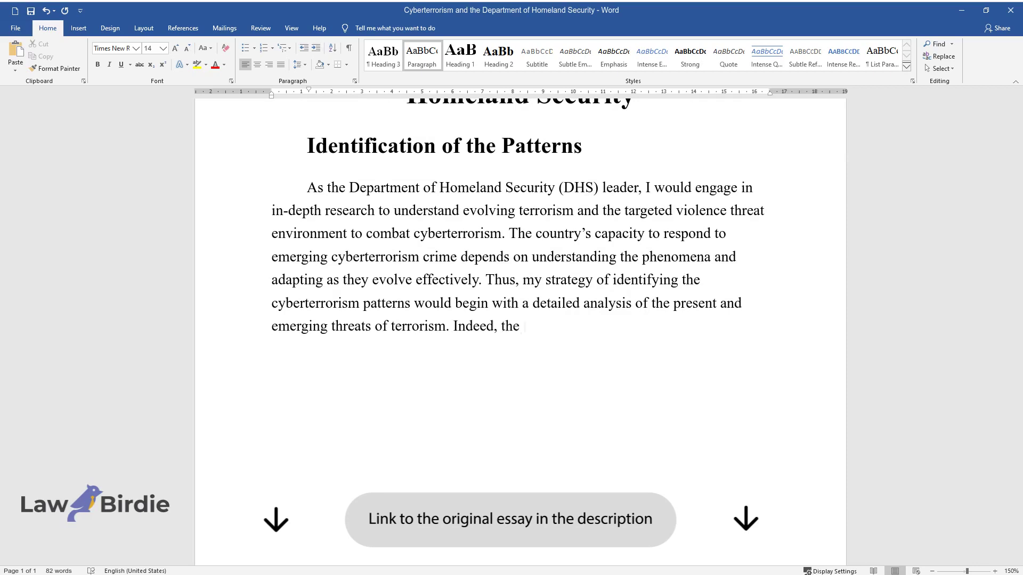
{"action": "type", "text": "DHS should engage in intelligence"}
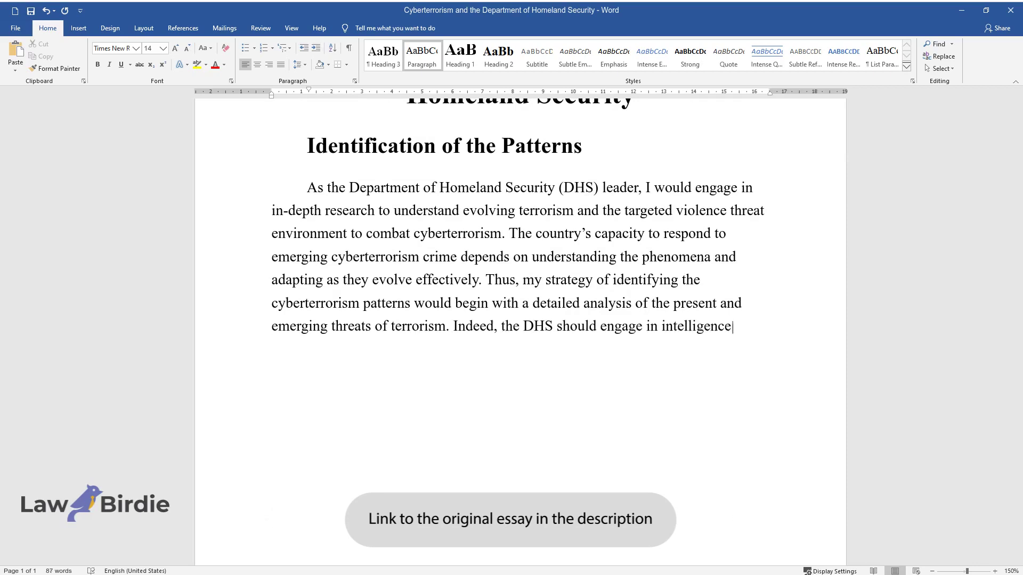
{"action": "type", "text": " integration and analysis of div"}
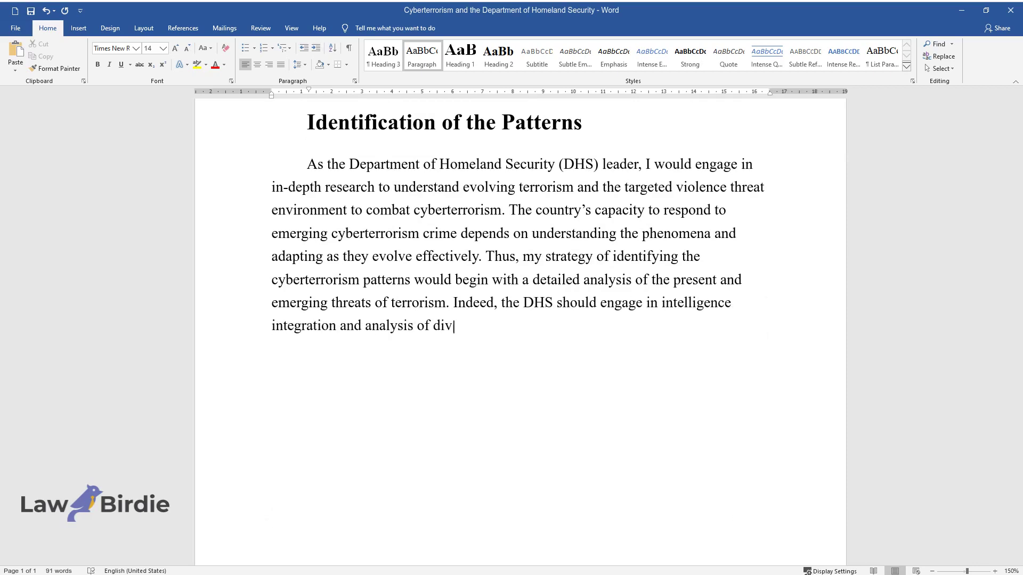
{"action": "type", "text": "erse operational and support comp"}
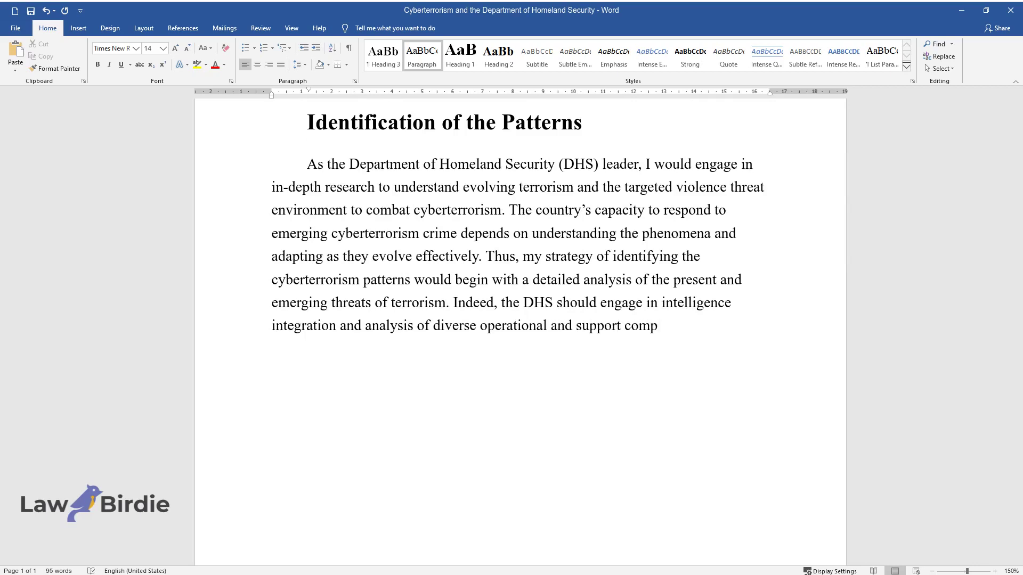
{"action": "type", "text": "onents, the private division, and the sta"}
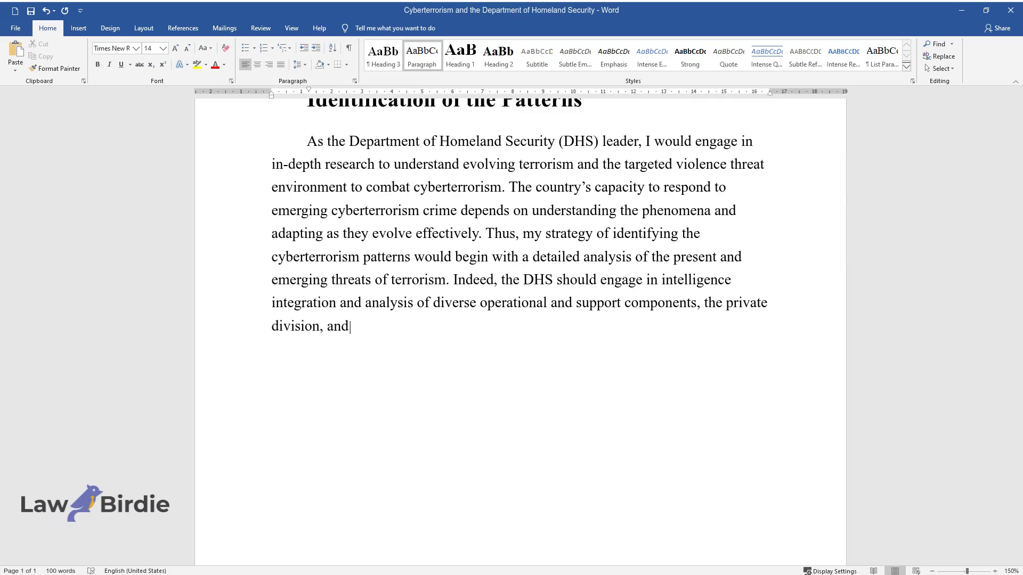
{"action": "type", "text": "te, local, tribal, and te"}
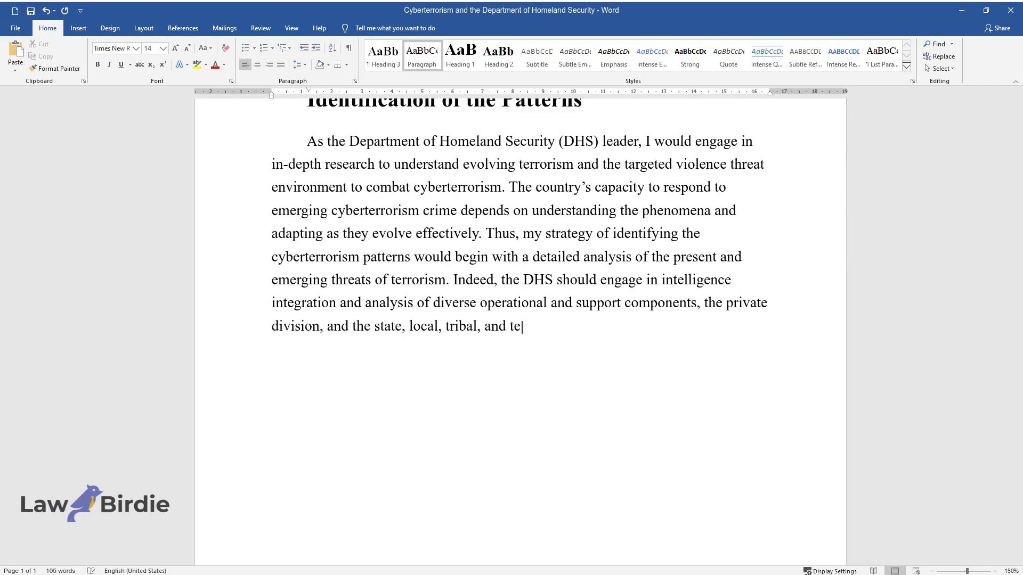
{"action": "type", "text": "rritorial (SLTT) governments to "}
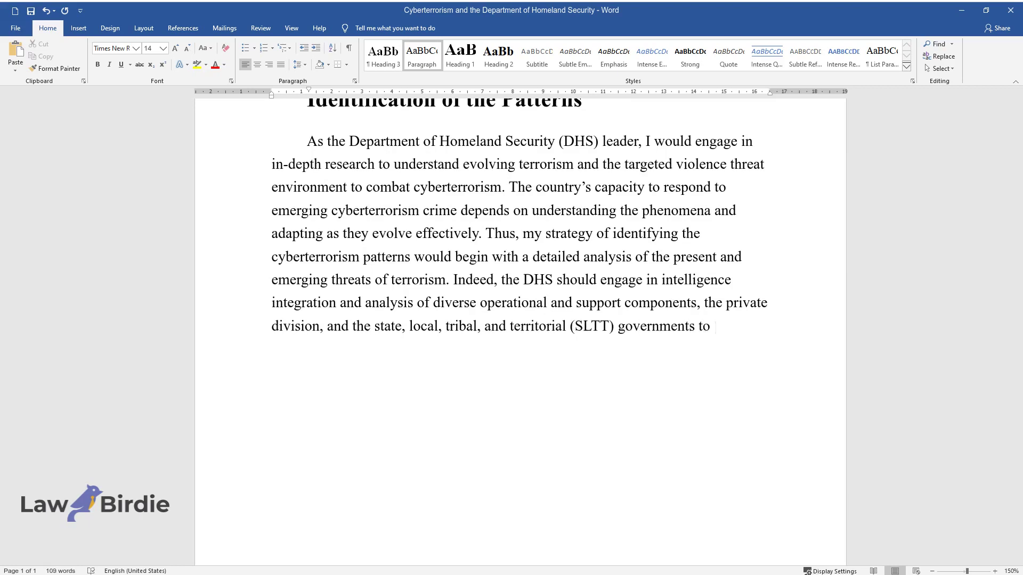
{"action": "type", "text": "enhance their preparedness for f"}
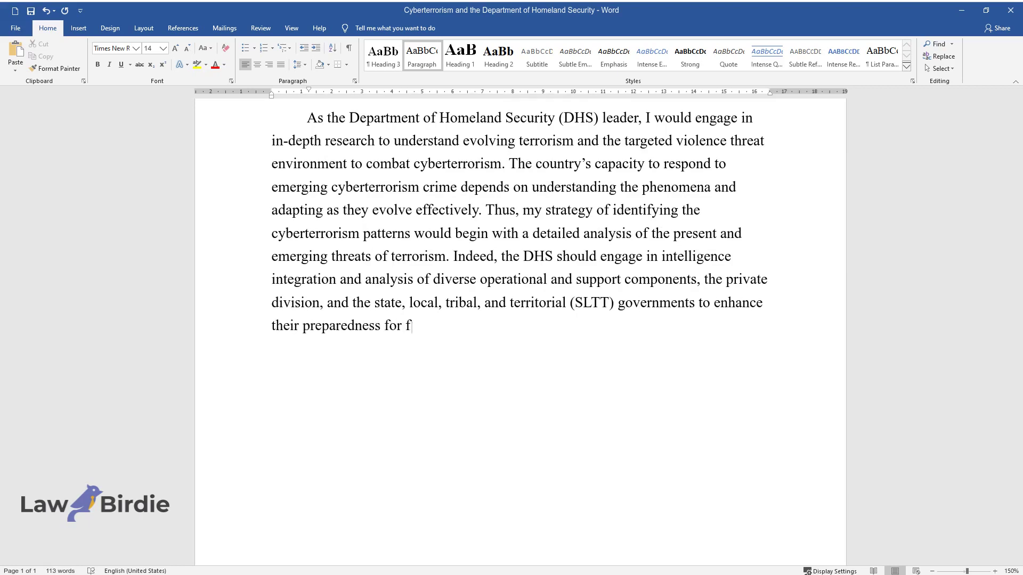
{"action": "type", "text": "uture cyberterrorism threats. To "}
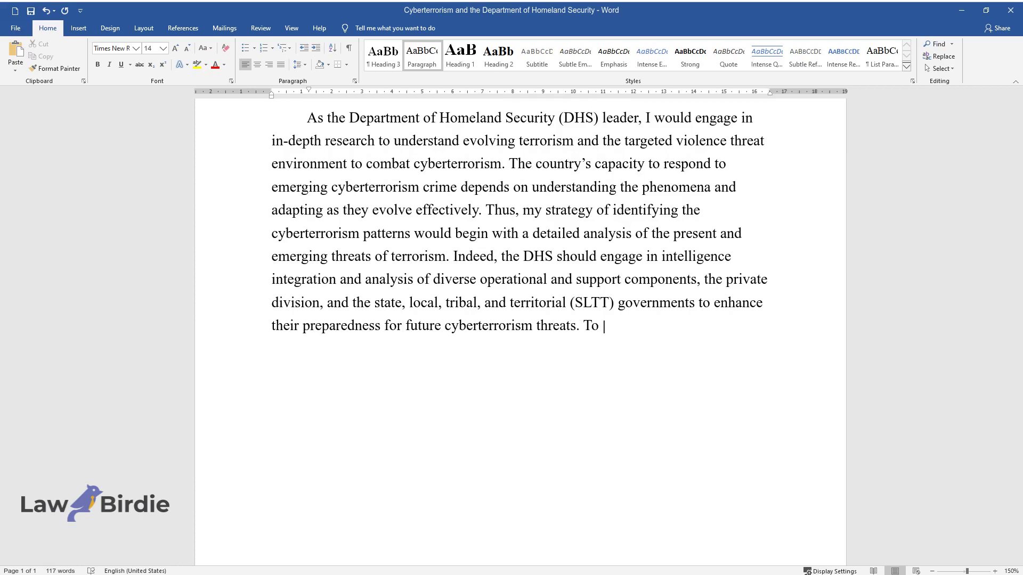
{"action": "type", "text": "attain this goal, the DHS will inc"}
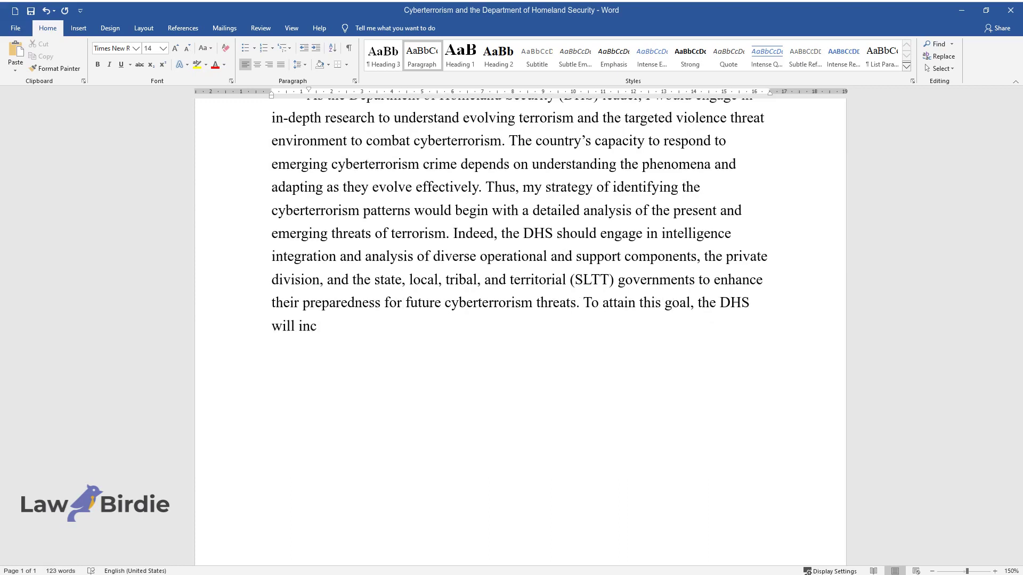
{"action": "type", "text": "rease its investment in all direc"}
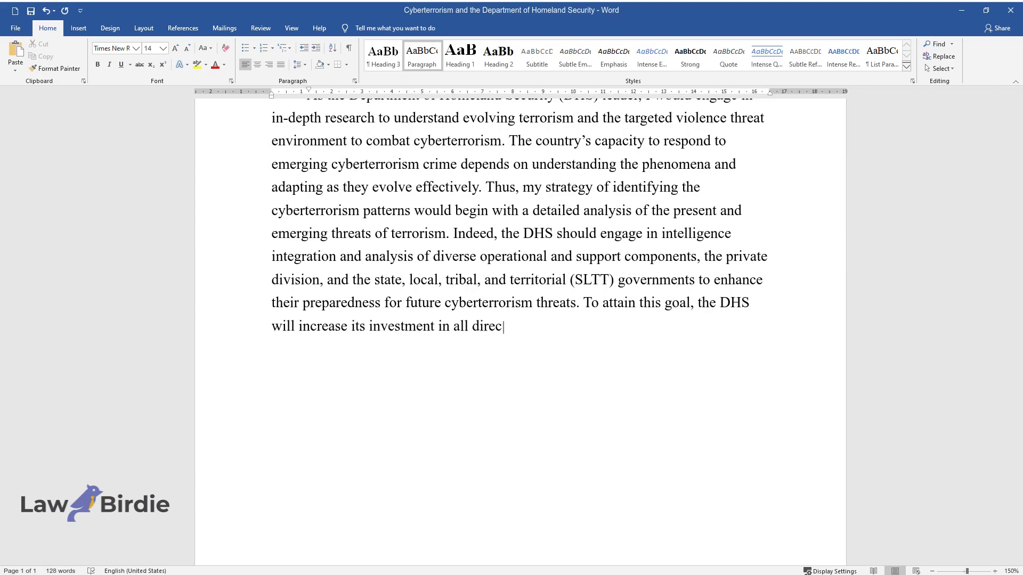
{"action": "type", "text": "tional data gathering and sharin"}
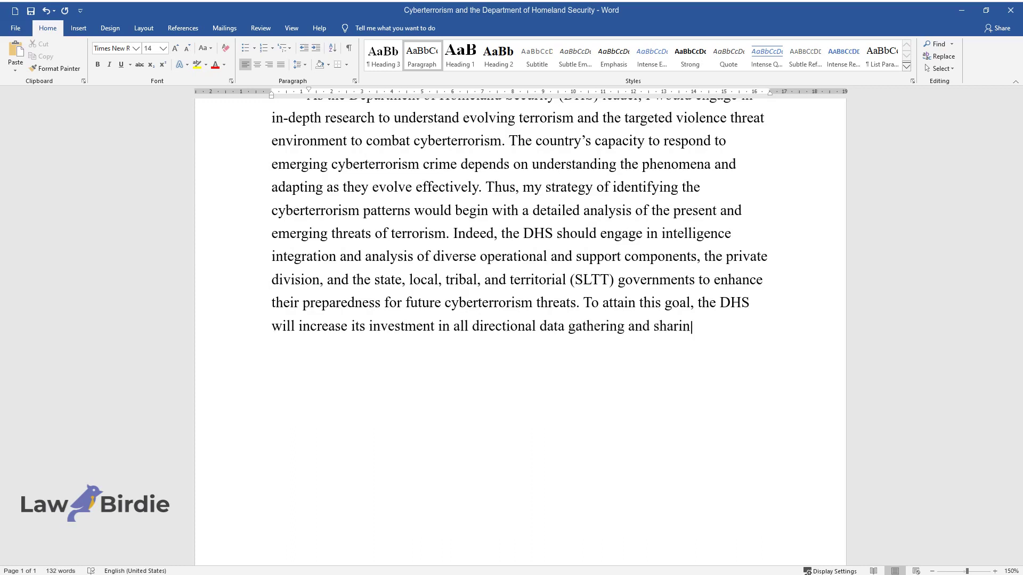
{"action": "type", "text": "g infrastructure to enhance the i"}
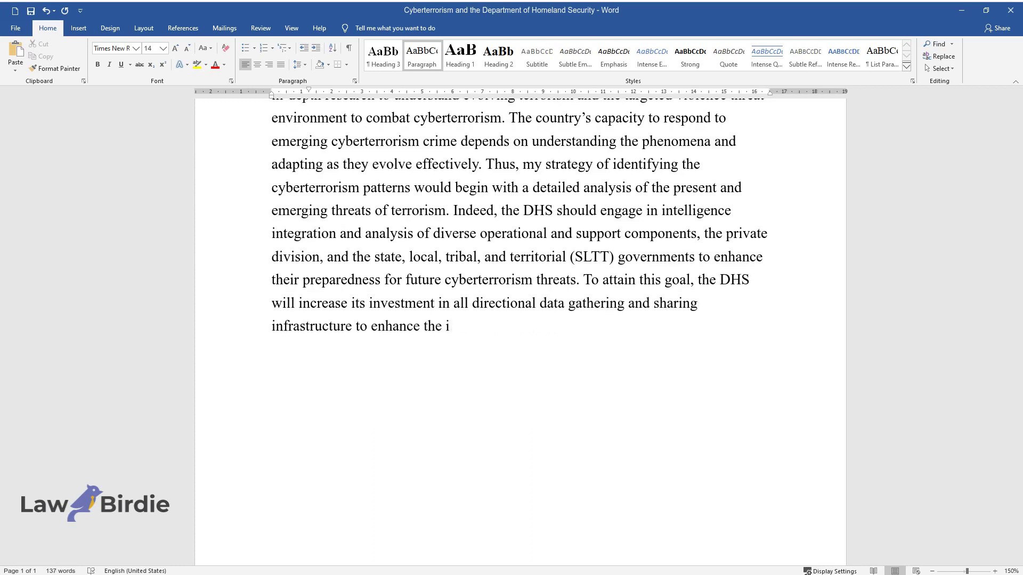
{"action": "type", "text": "dentification, response, and prev"}
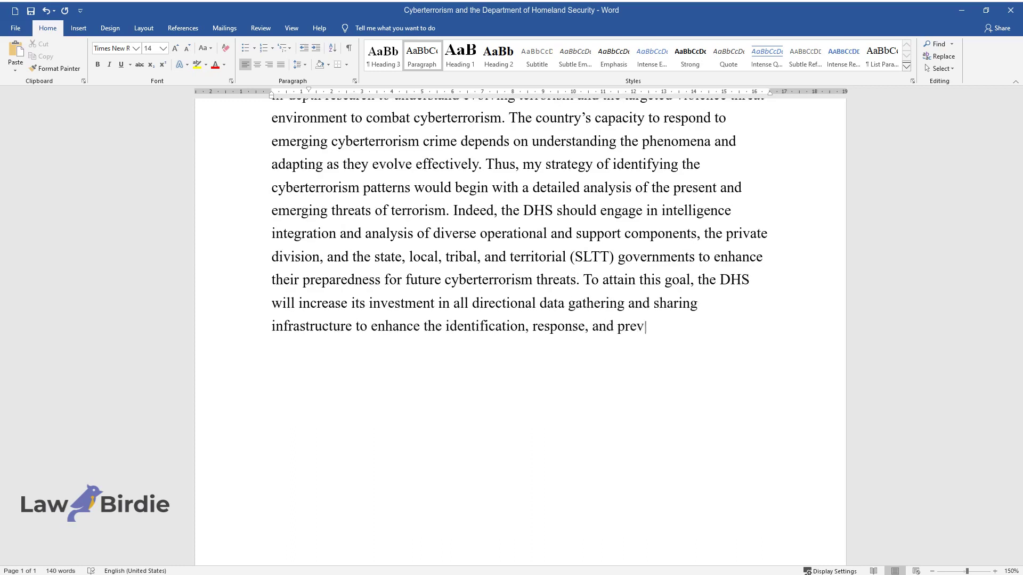
{"action": "type", "text": "ention of mass attacks, cyberterrorism, and targeted violence. As"}
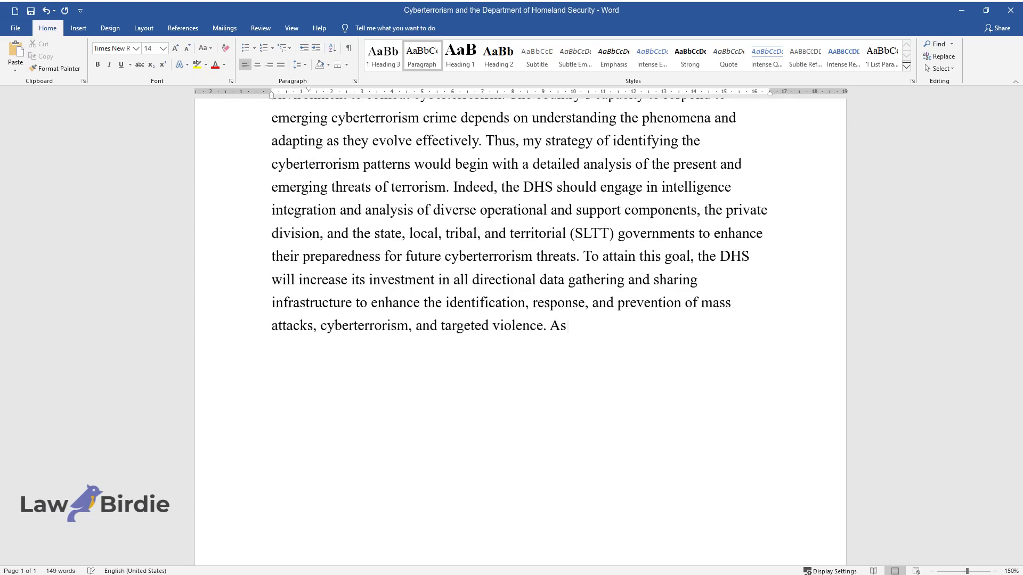
{"action": "type", "text": " a DHS leader, I will focus on co"}
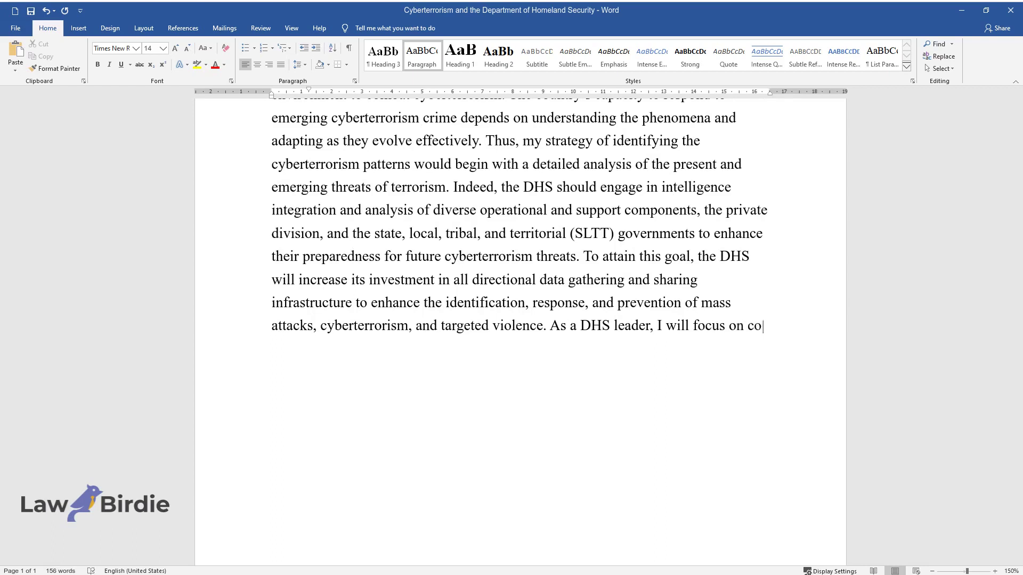
{"action": "type", "text": "nducting an in-depth analysis of "}
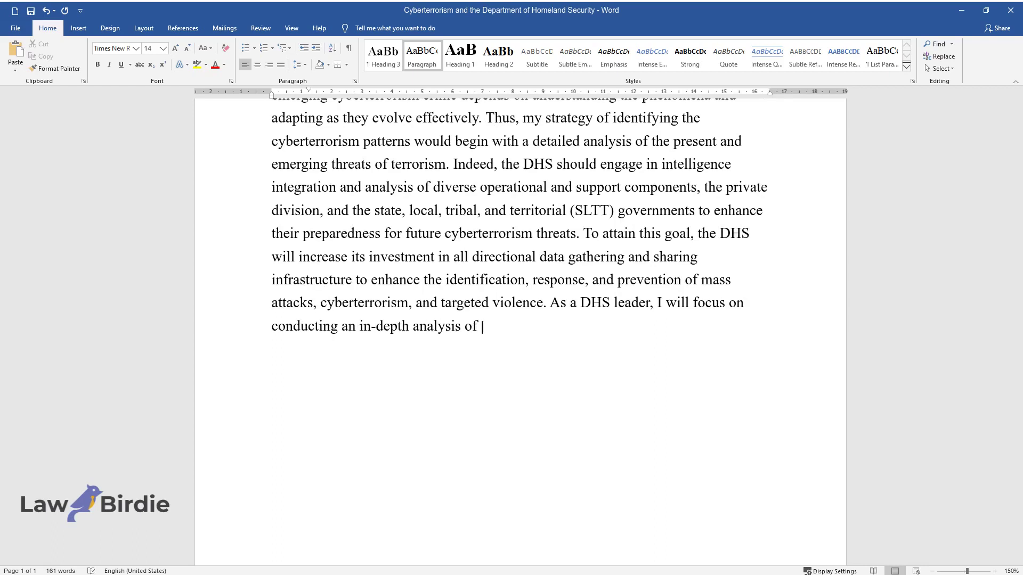
{"action": "type", "text": "the present threats to identify c"}
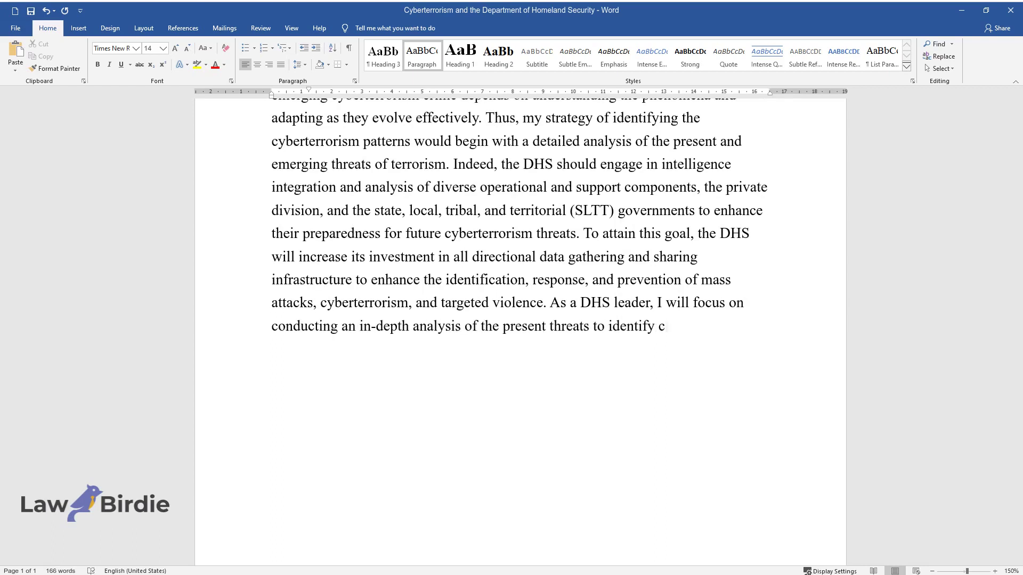
{"action": "type", "text": "urrent and most probable future c"}
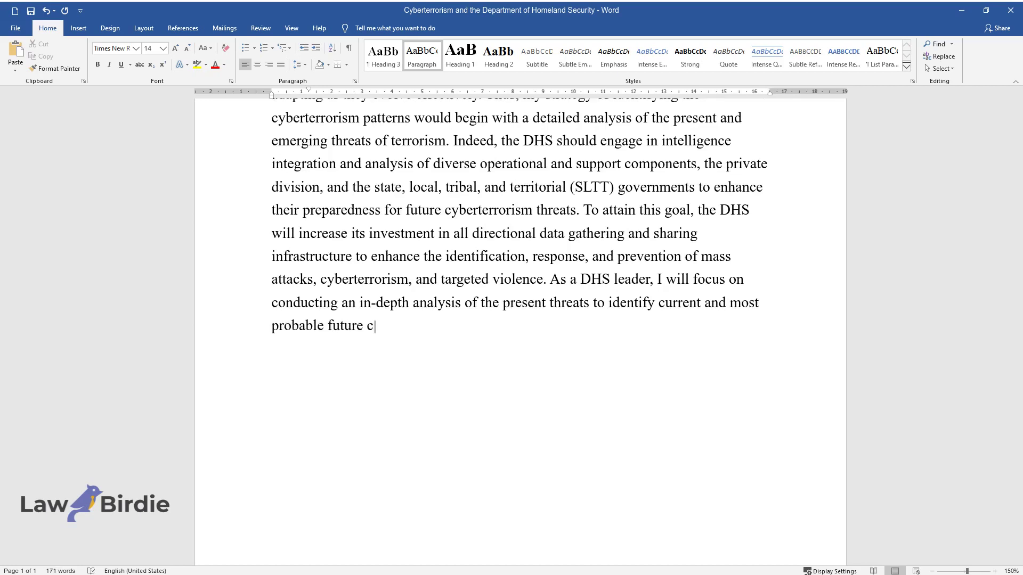
{"action": "type", "text": "yberterrorism patterns."}
{"action": "key", "text": "Return"}
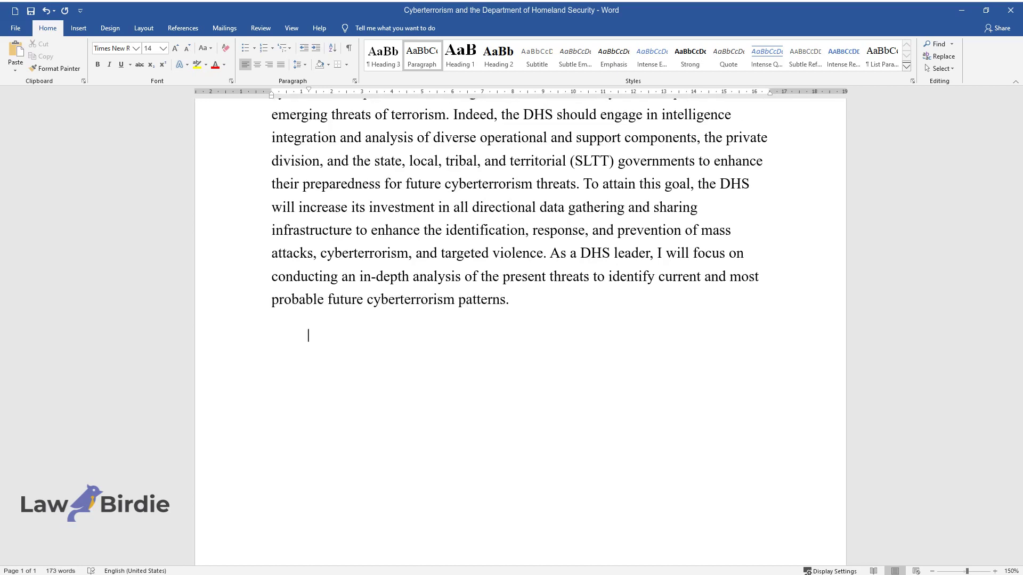
Write the 'Additionally, the DHS will adopt…' paragraph, then add heading 'Use of Data to Combat Cyberterrorism Trends'.
{"action": "type", "text": "Additionally, the DHS"}
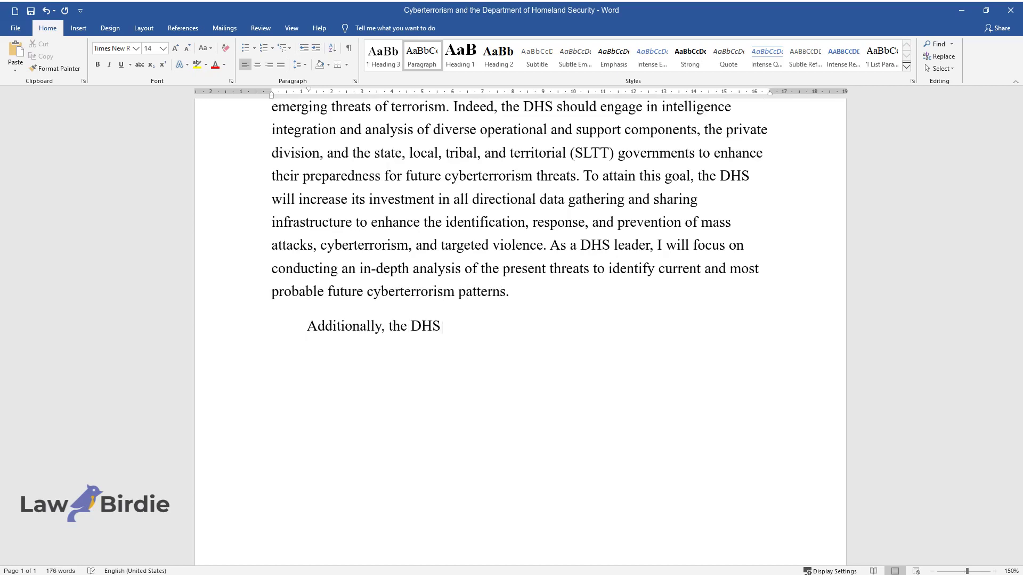
{"action": "type", "text": " will adopt various strategies to "}
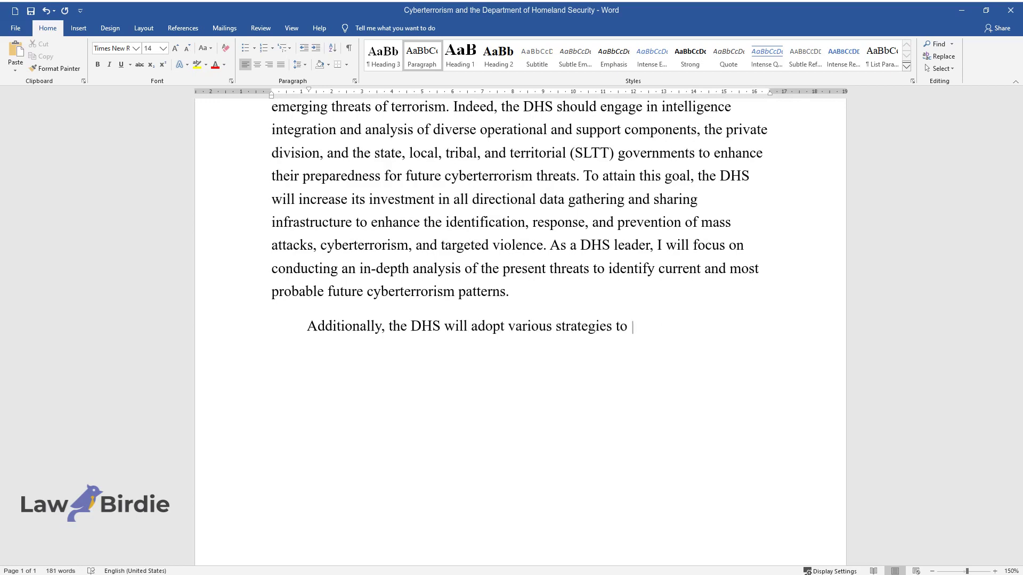
{"action": "type", "text": "enhance its identification"}
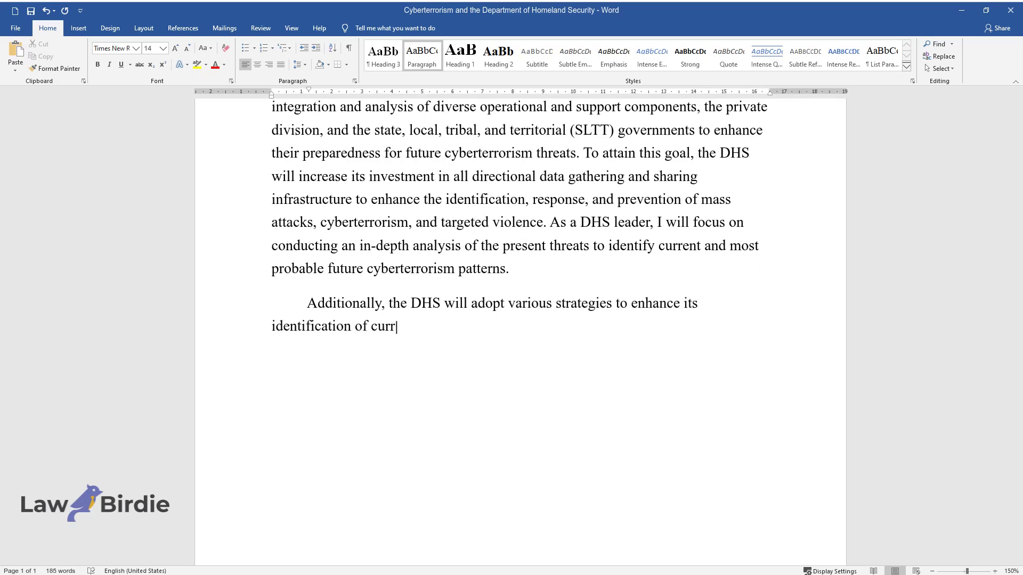
{"action": "type", "text": " of current and future terrorism activiti"}
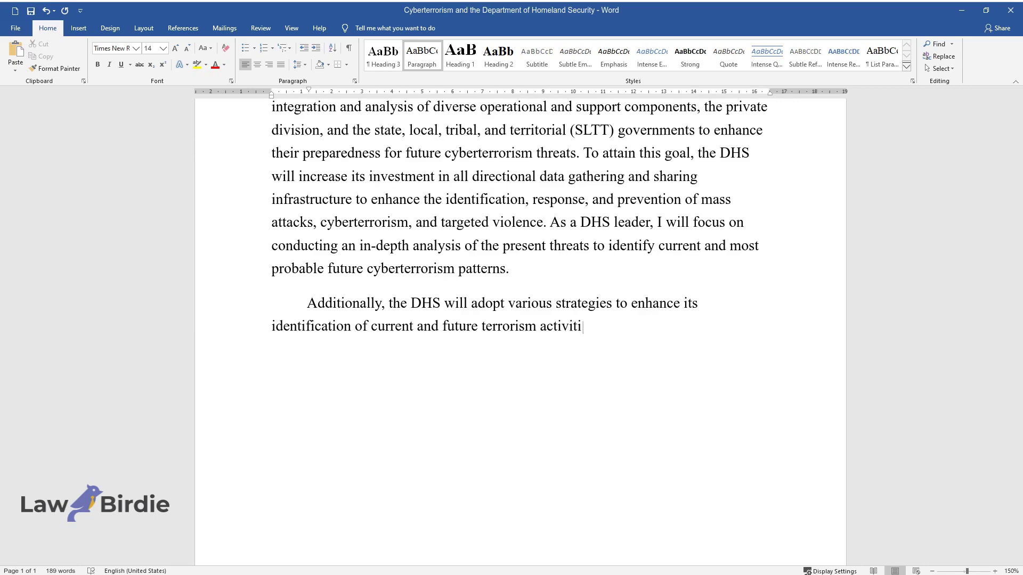
{"action": "type", "text": "es. Besides enhancing data collecti"}
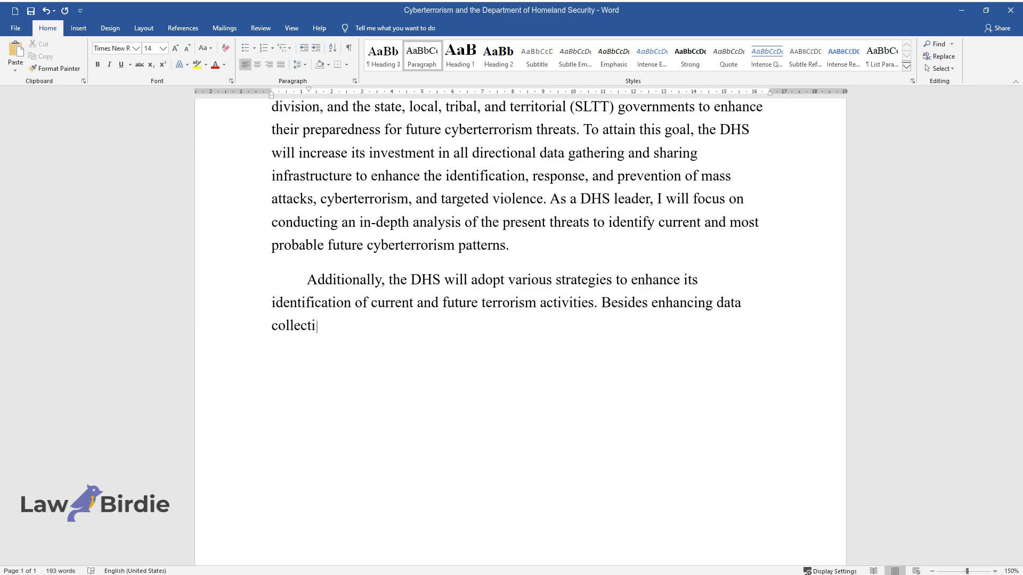
{"action": "type", "text": "on and analysis strategies, I will"}
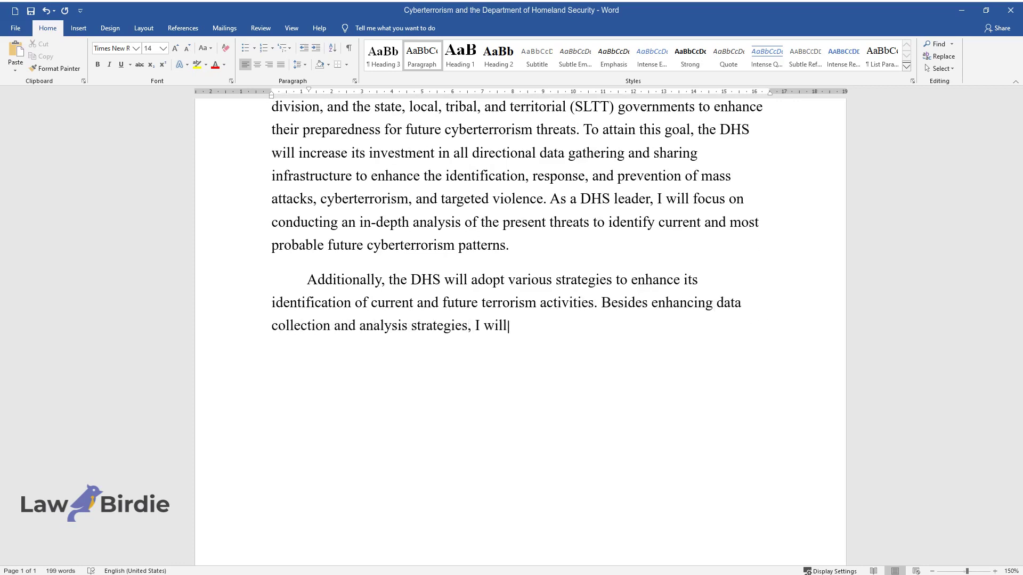
{"action": "type", "text": " lead the DHS in assessing the tec"}
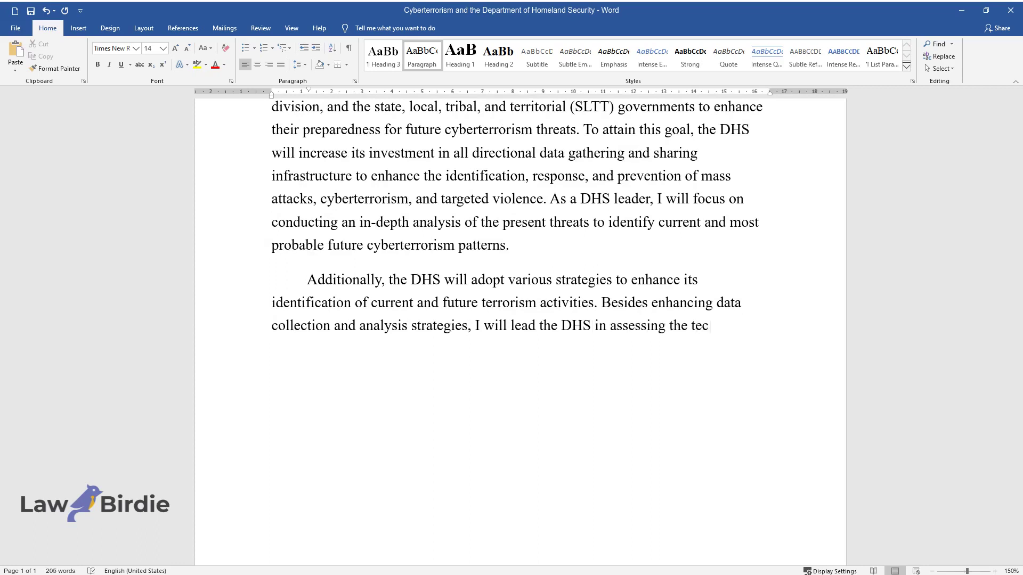
{"action": "type", "text": "hnological advancements and risks"}
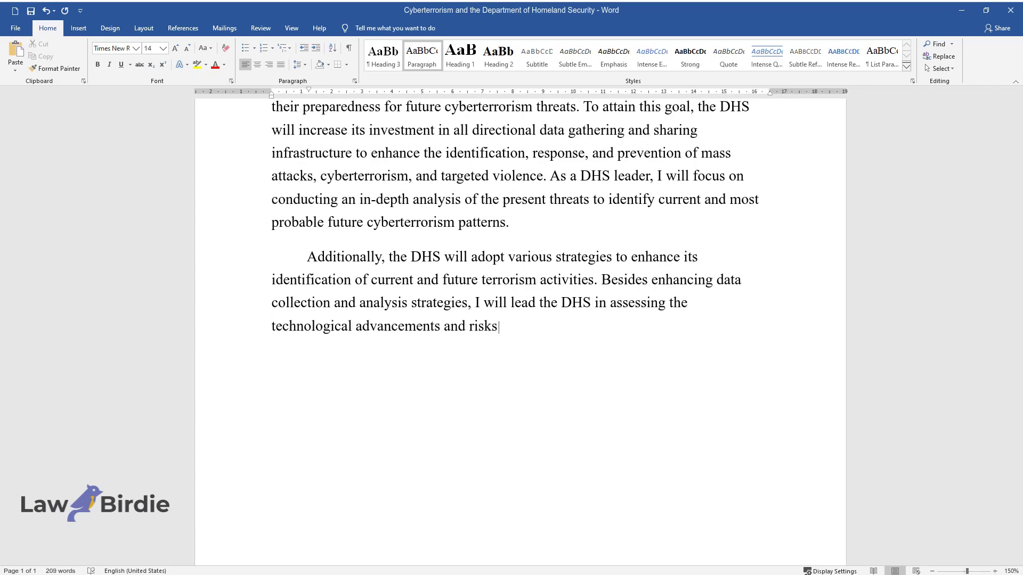
{"action": "type", "text": " from emerging technologies. Speci"}
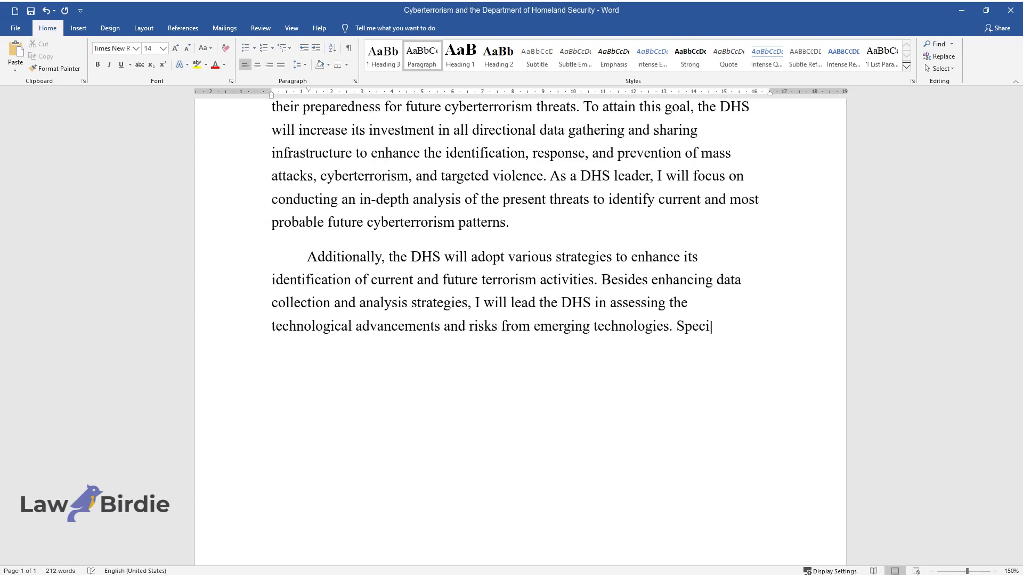
{"action": "type", "text": "fically, the DHS will esta"}
{"action": "type", "text": "blish a "}
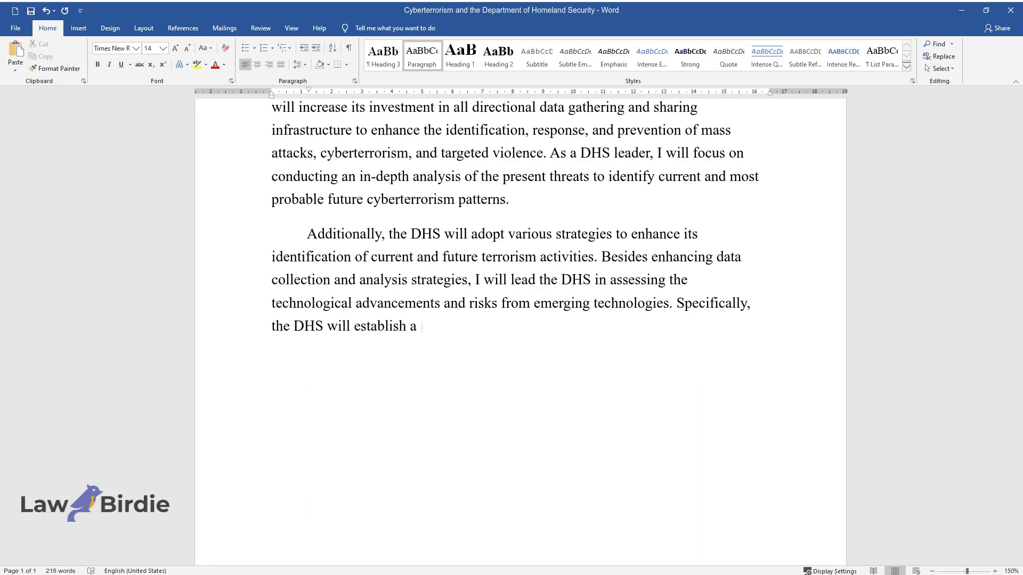
{"action": "type", "text": "sound understanding of the technol"}
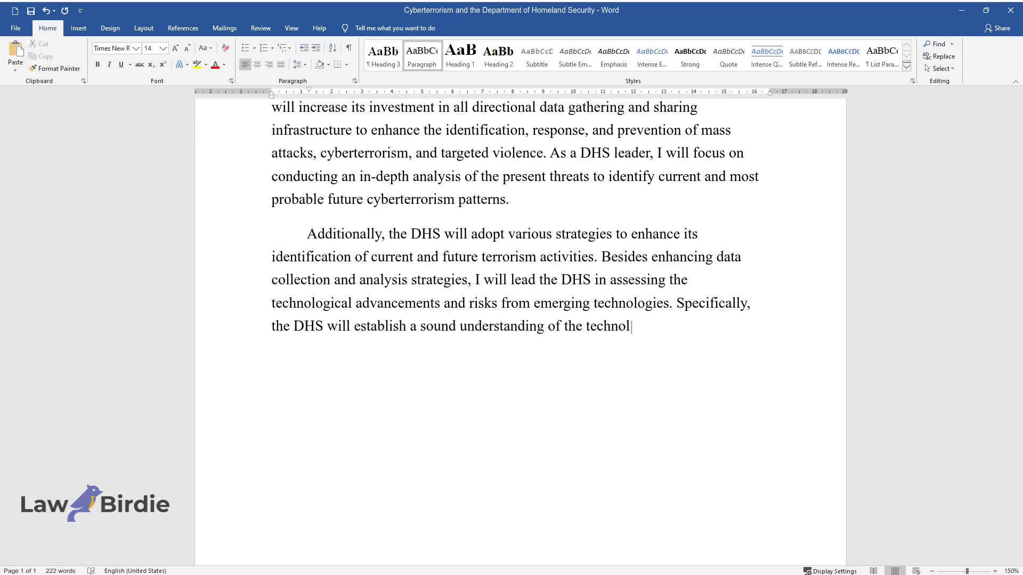
{"action": "type", "text": "ogies that the terrorists will probably use to recr"}
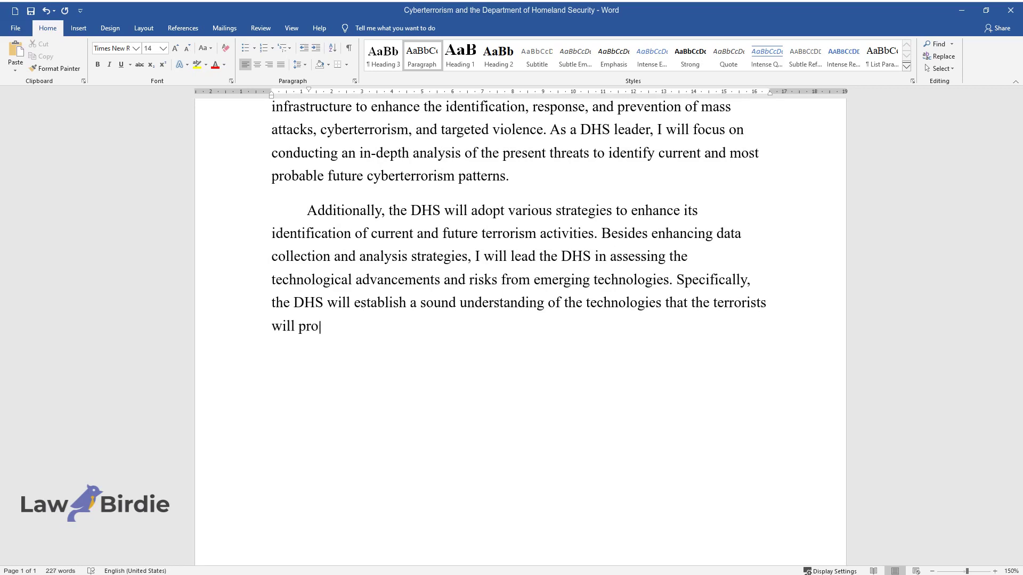
{"action": "type", "text": "uit militias and"}
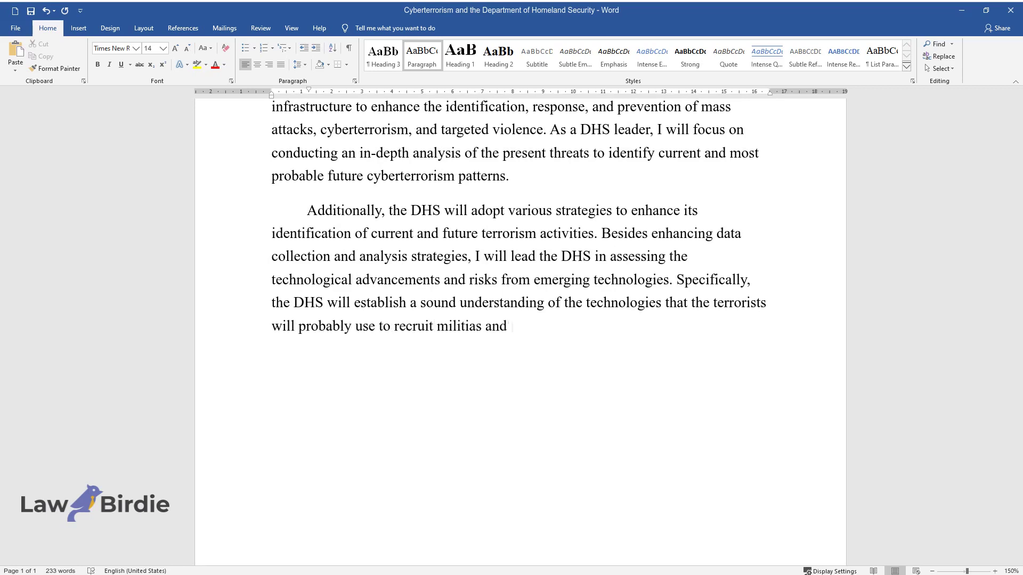
{"action": "type", "text": " execute attacks. With the ongoing "}
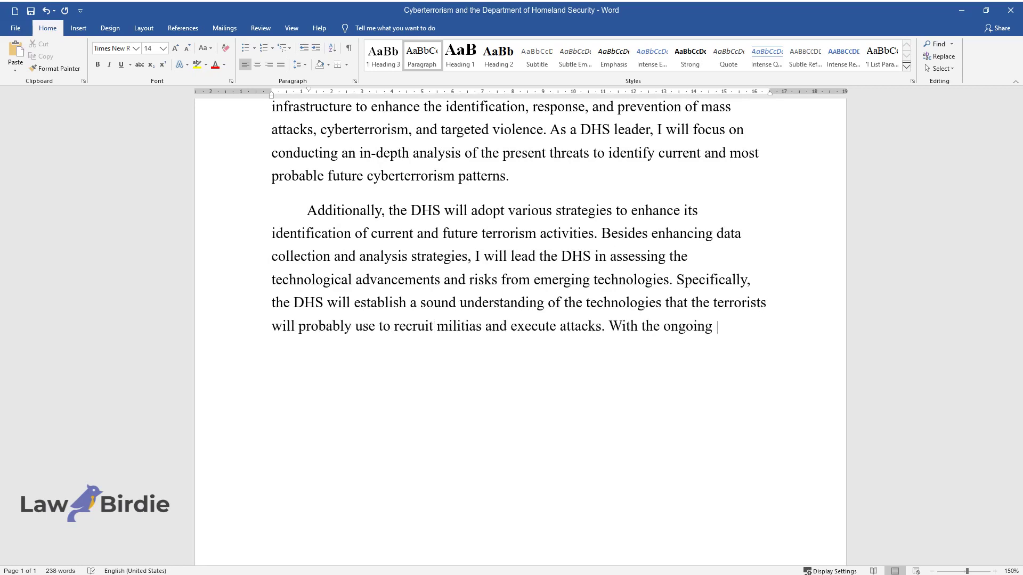
{"action": "type", "text": "technological advancement, terror"}
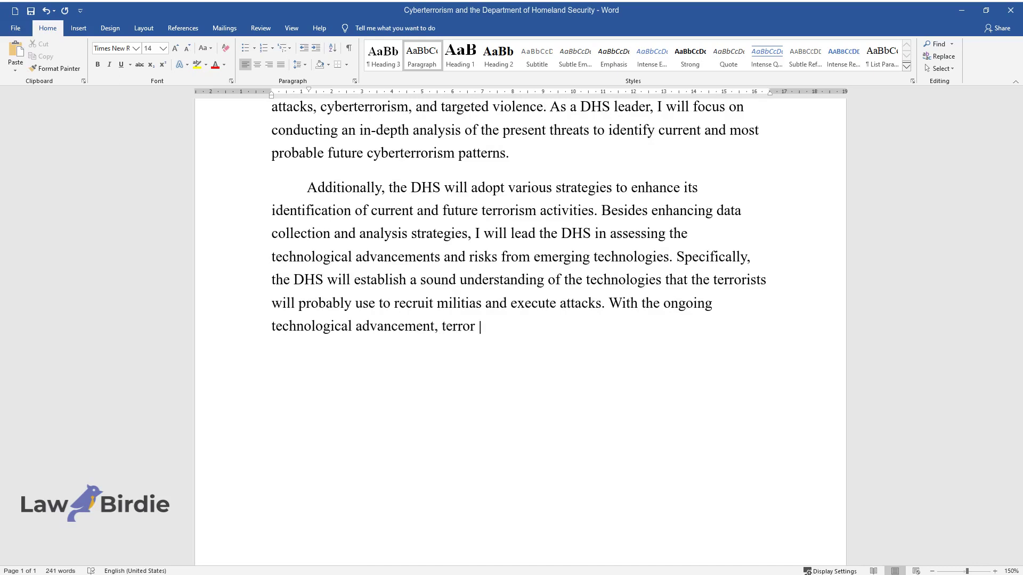
{"action": "type", "text": " groups are likely to launch a new "}
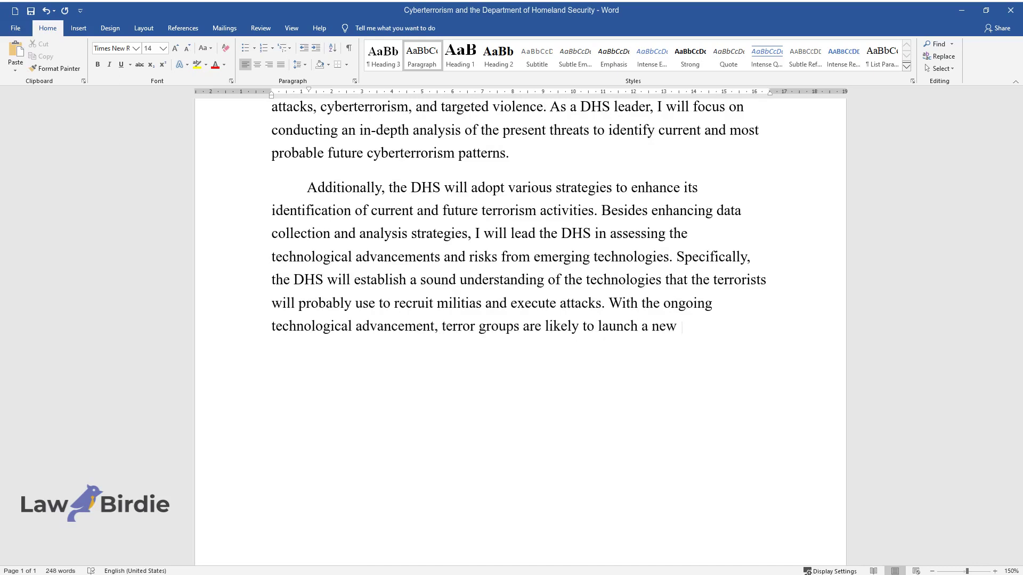
{"action": "type", "text": "and unknown use of technologies to"}
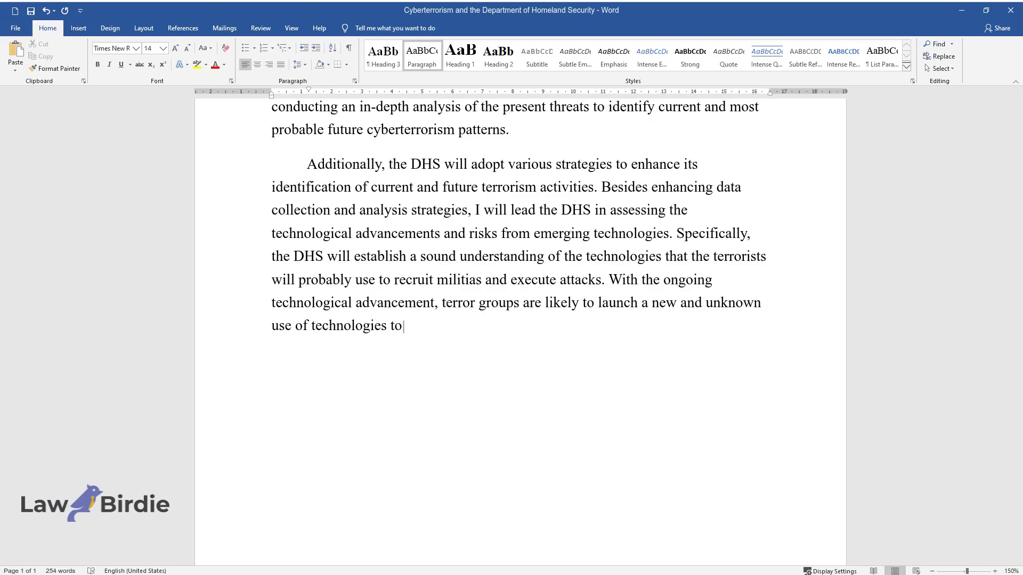
{"action": "type", "text": " enforce their interests. Therefo"}
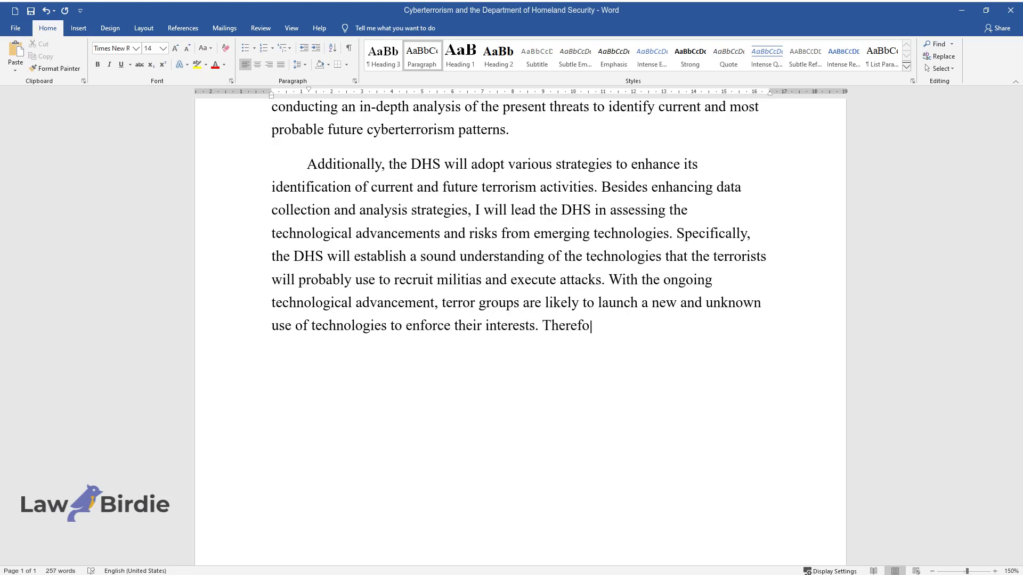
{"action": "type", "text": "re, identifying cyberterrorism pat"}
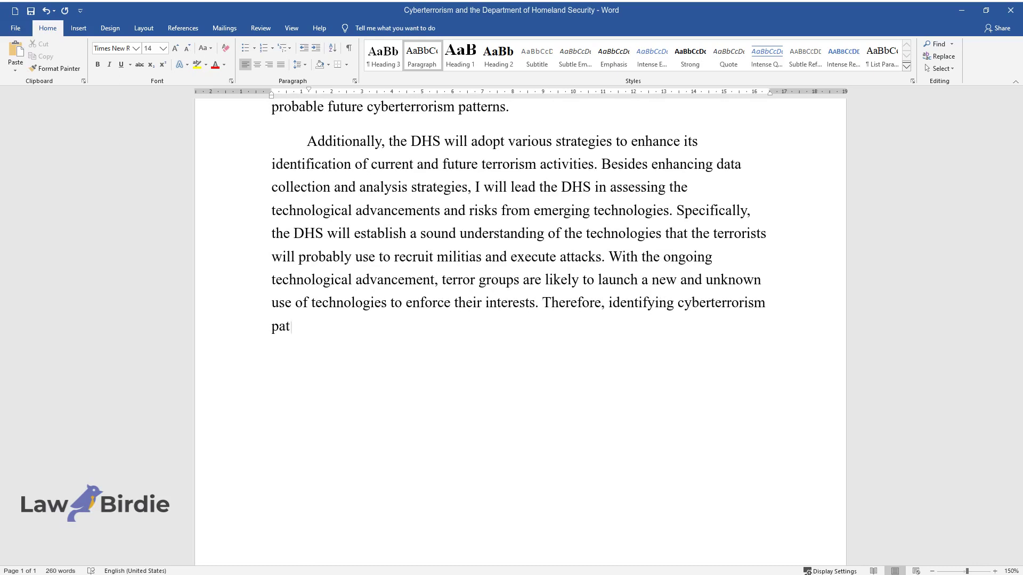
{"action": "type", "text": "terns will depend on risk-based ev"}
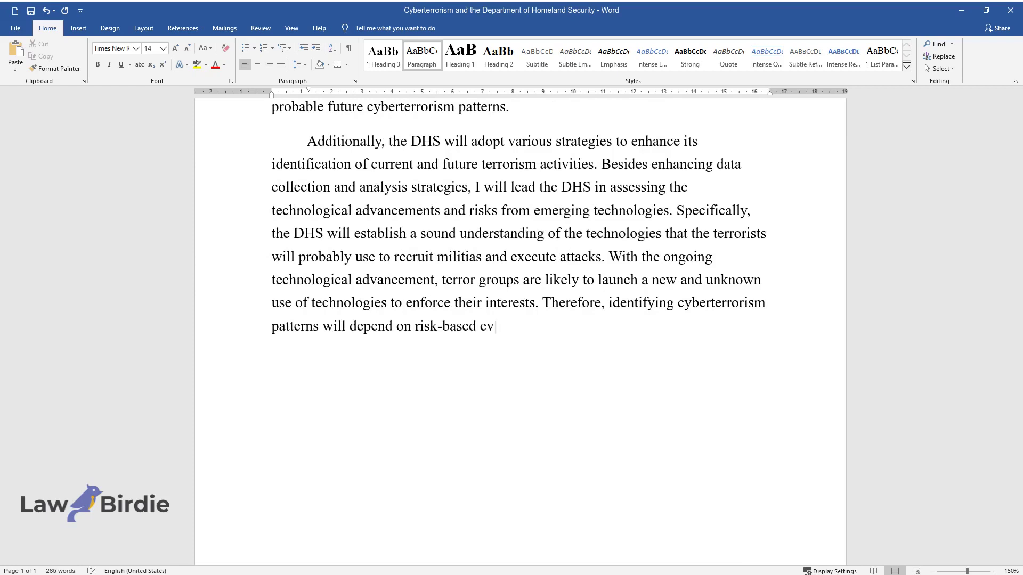
{"action": "type", "text": "aluations of high-tech advancemen"}
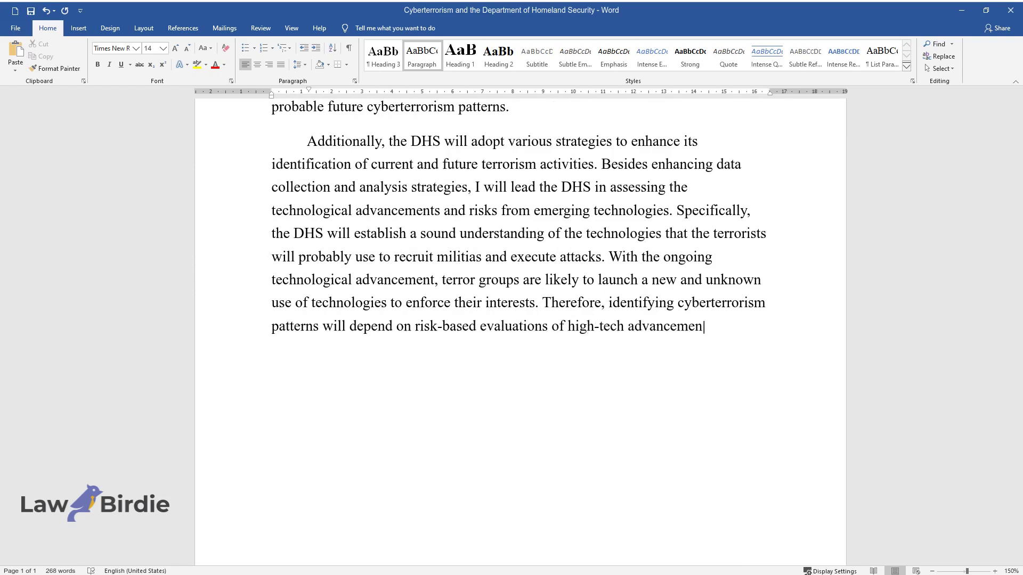
{"action": "type", "text": "ts in the present, intermediate, an"}
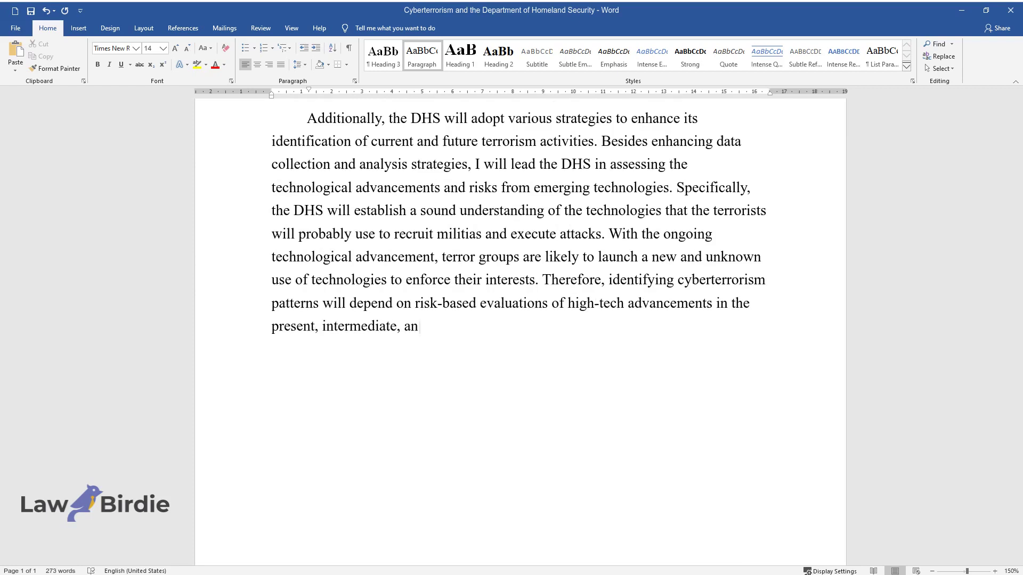
{"action": "type", "text": "d long term. According to Harress,"}
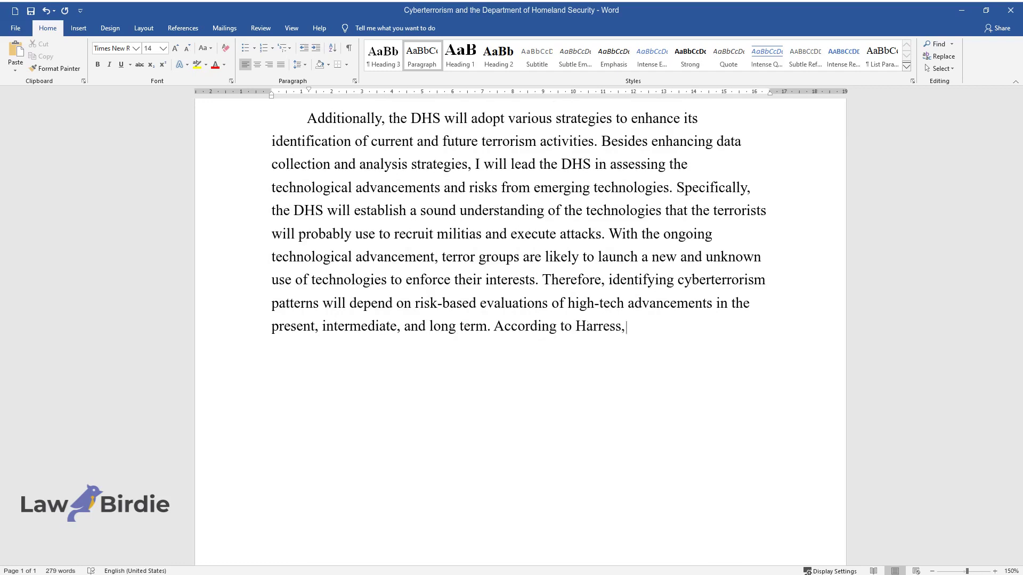
{"action": "type", "text": " the military should develop cyber"}
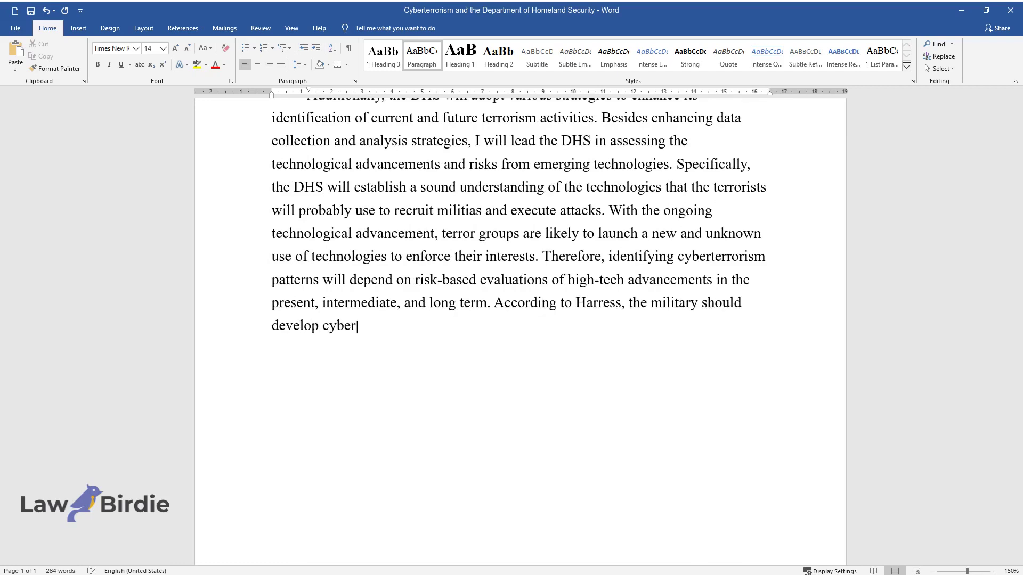
{"action": "type", "text": " warriors to defend information s"}
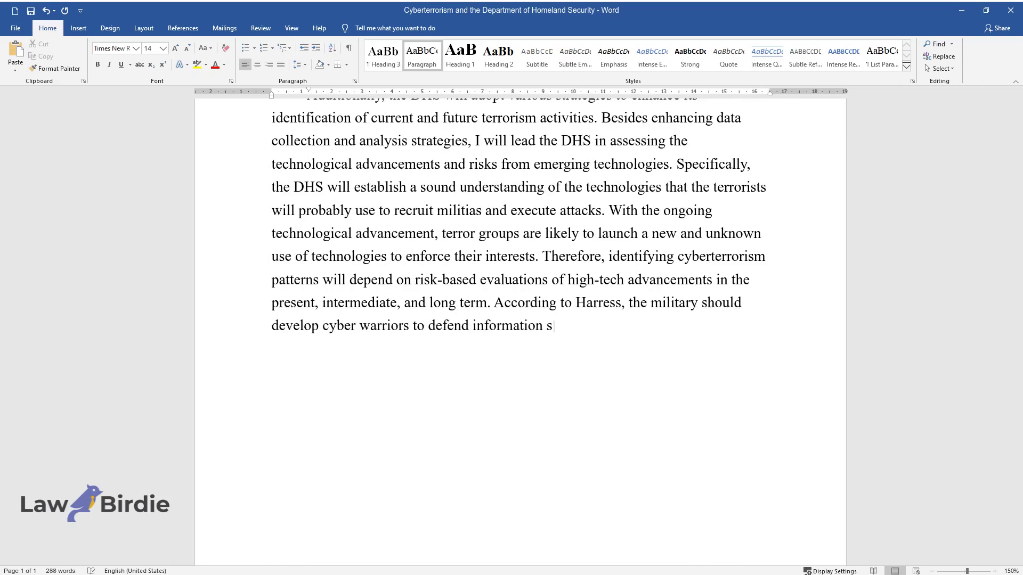
{"action": "type", "text": "ystems and the nation against cybe"}
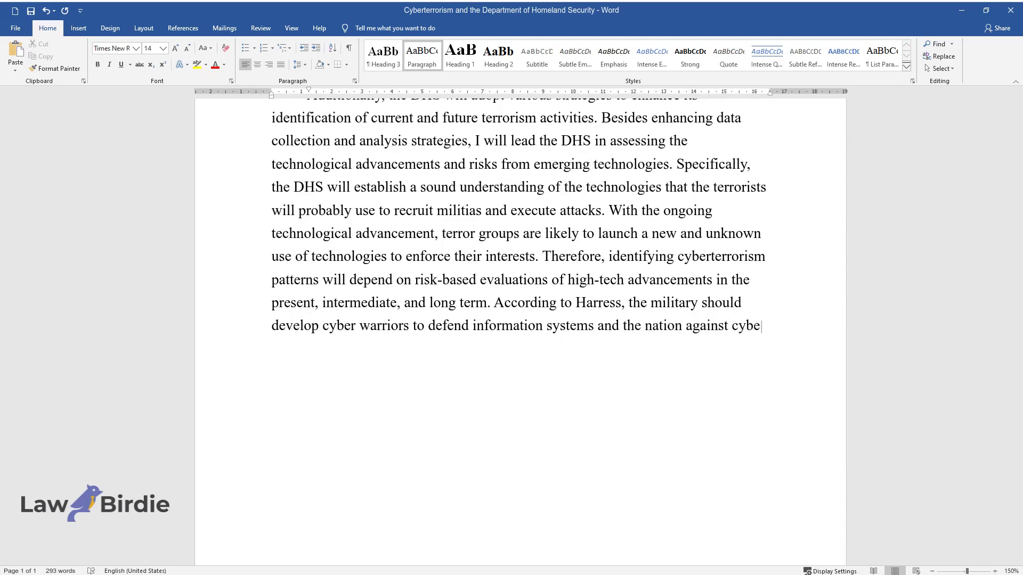
{"action": "type", "text": "rattacks. These assessments will e"}
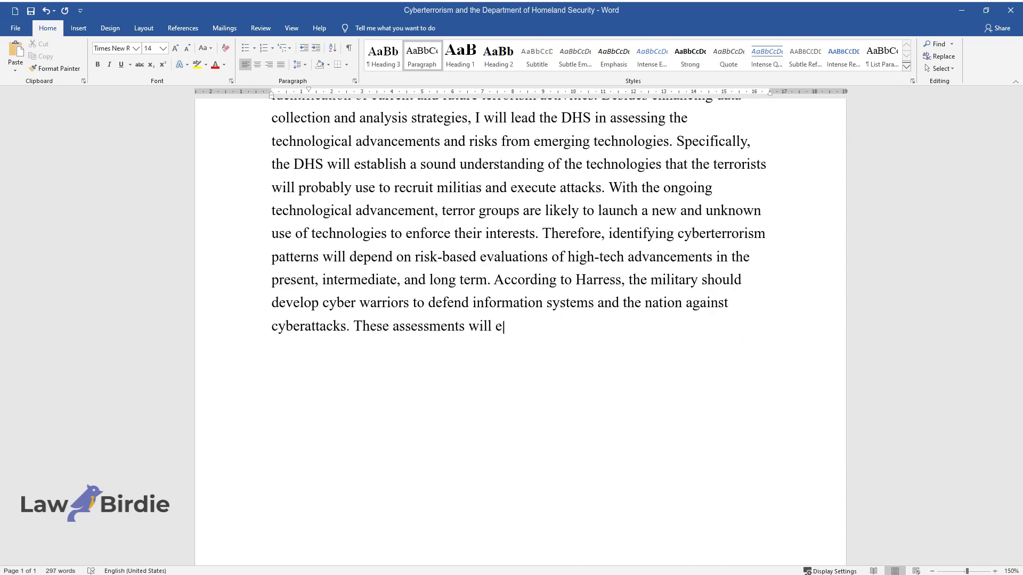
{"action": "type", "text": "xamine the aptitude and jeopardy o"}
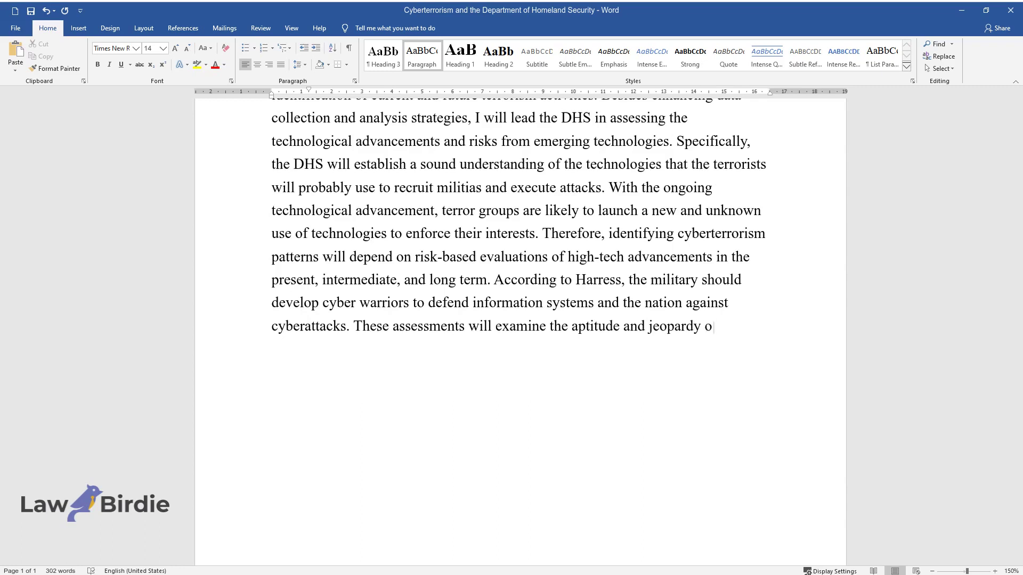
{"action": "type", "text": "f evolving technologies like unmanned struc"}
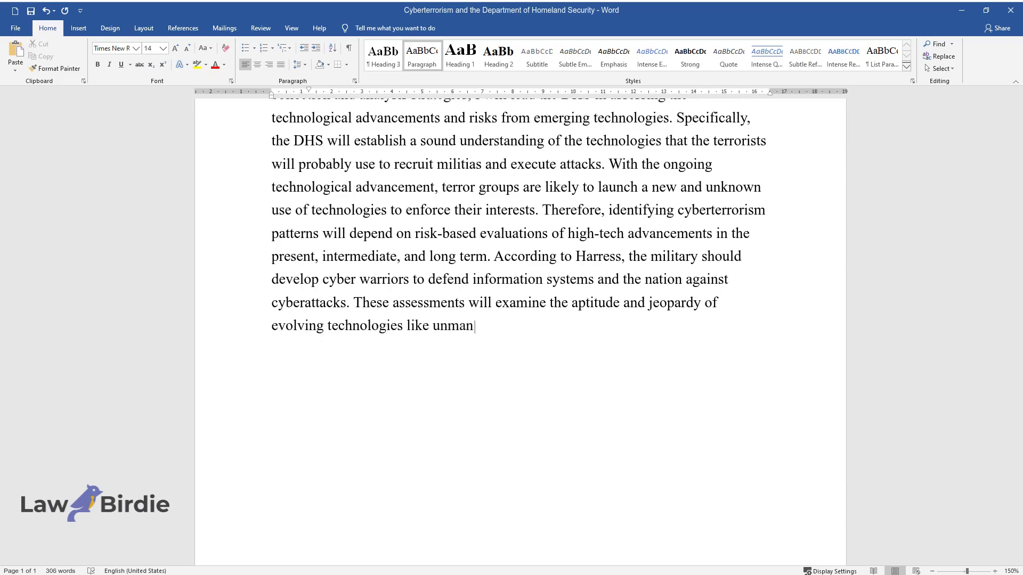
{"action": "type", "text": "tures to enhance the depa"}
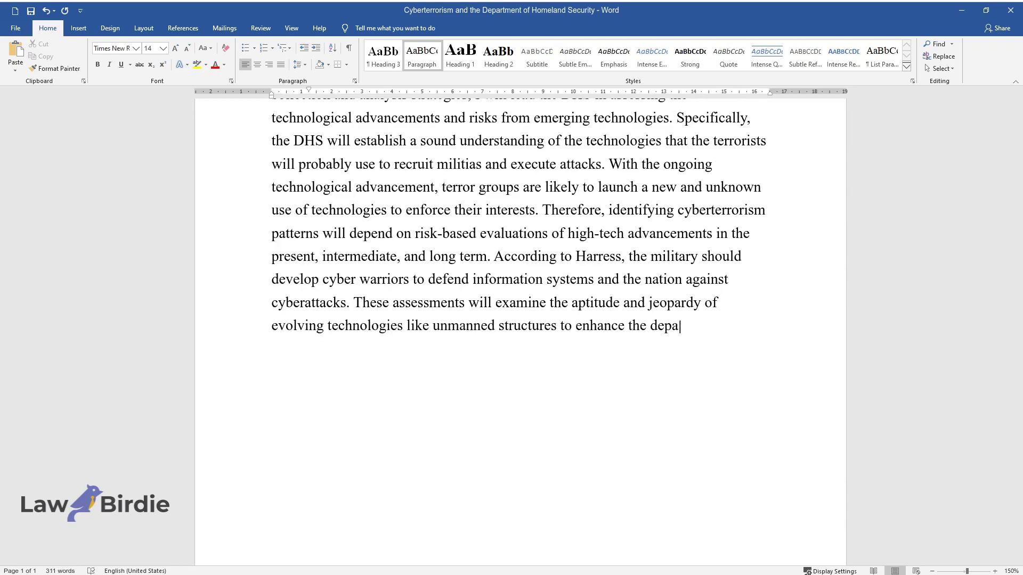
{"action": "type", "text": "rtment's understanding of cyberterrorism patterns."}
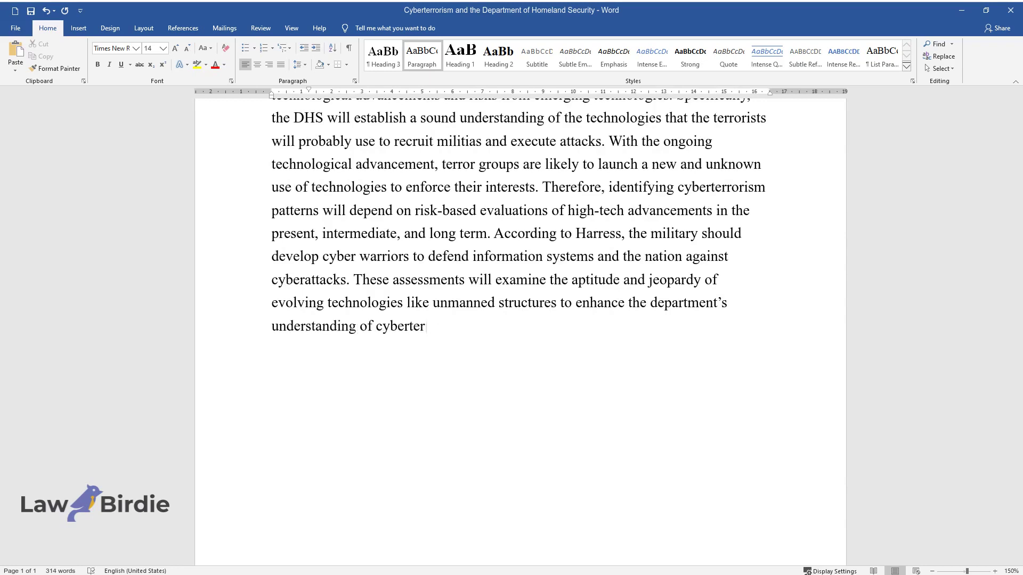
{"action": "key", "text": "Return"}
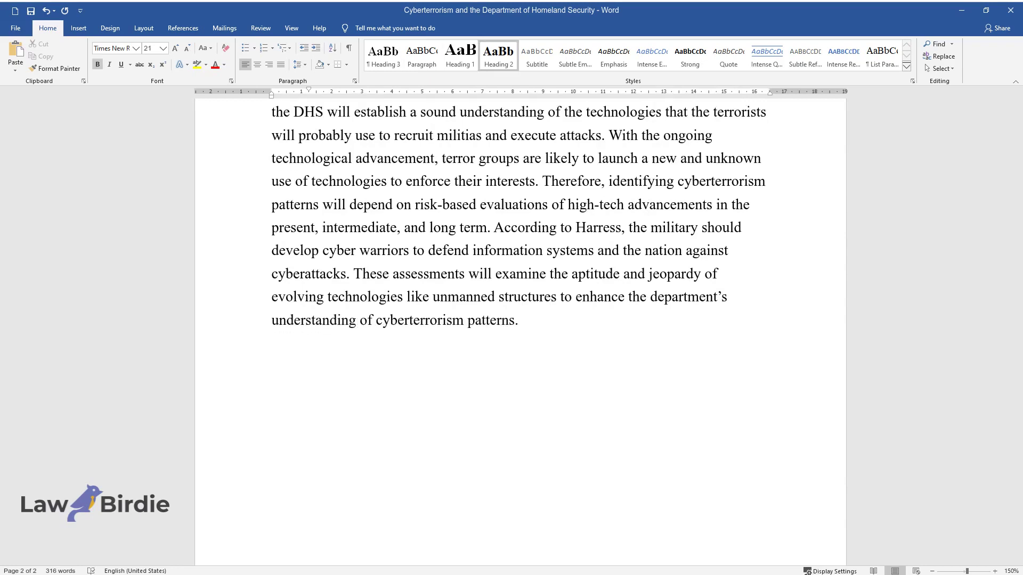
{"action": "type", "text": "Use of Data to Combat Cyb"}
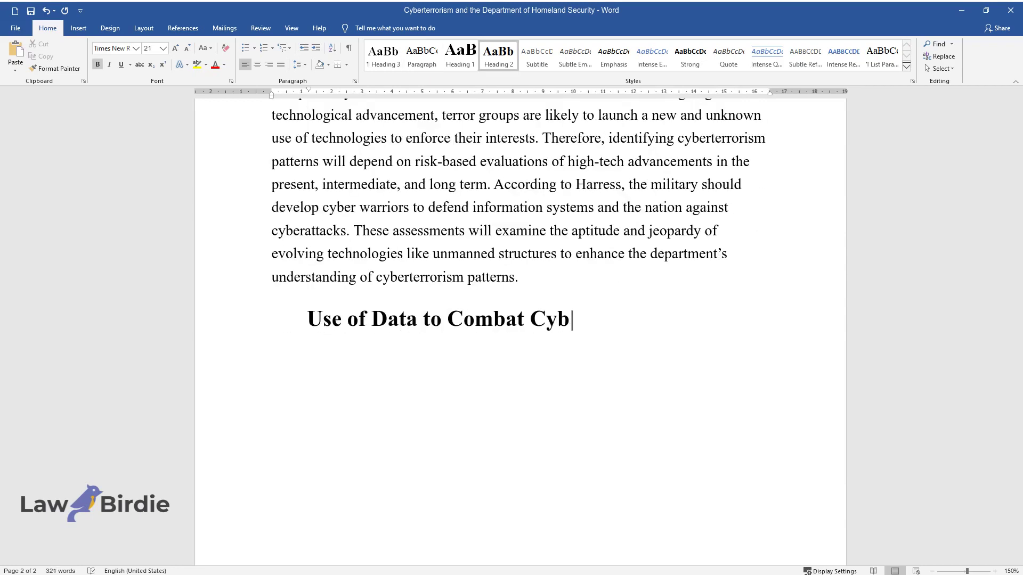
{"action": "type", "text": "erterrorism Trends"}
{"action": "key", "text": "Return"}
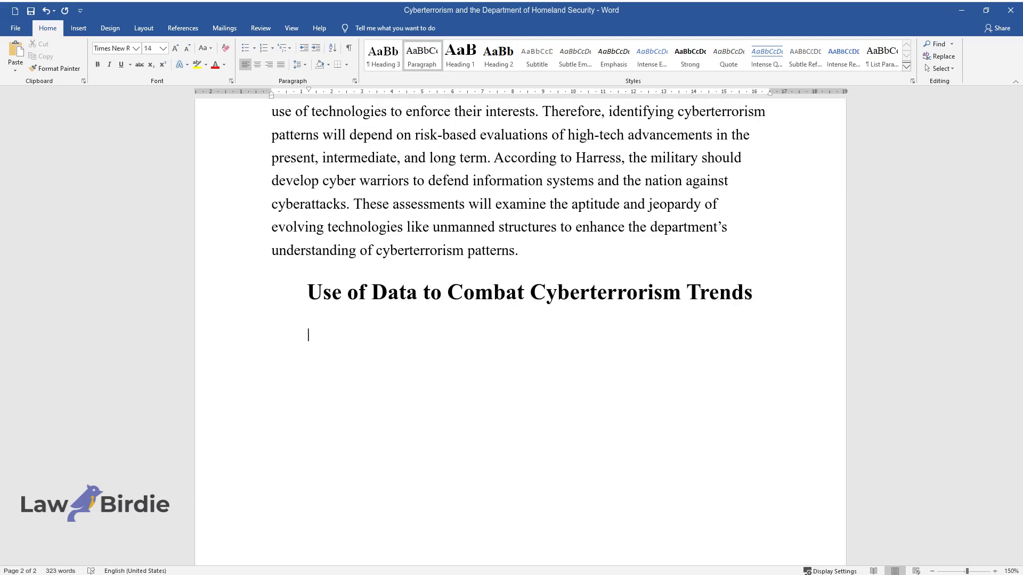
Write the data-collection paragraph ending 'prevent the occurrence of planned cyberattacks.' and begin another paragraph.
{"action": "type", "text": "Data collection will "}
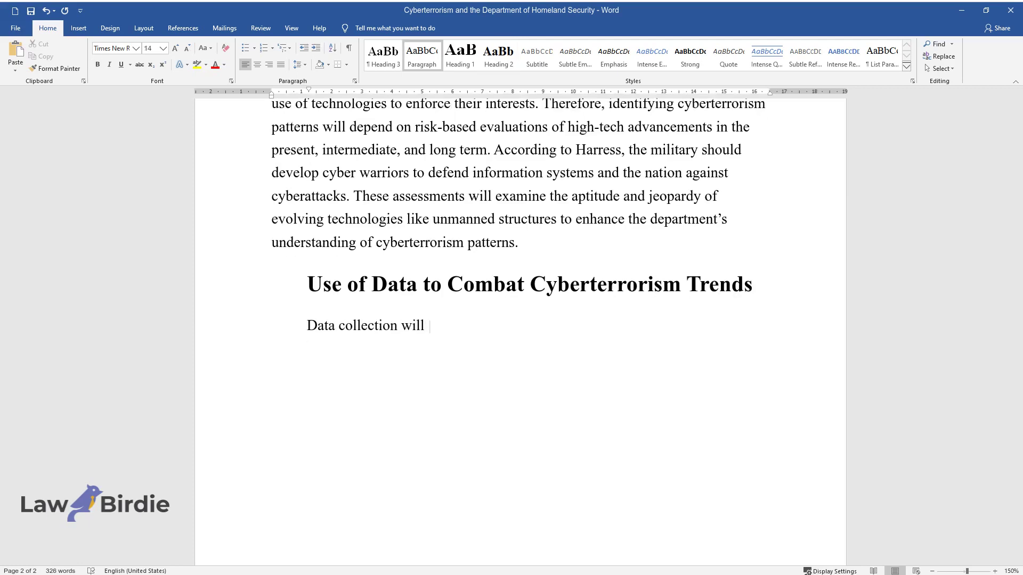
{"action": "type", "text": "help in cyberattacks' prevention an"}
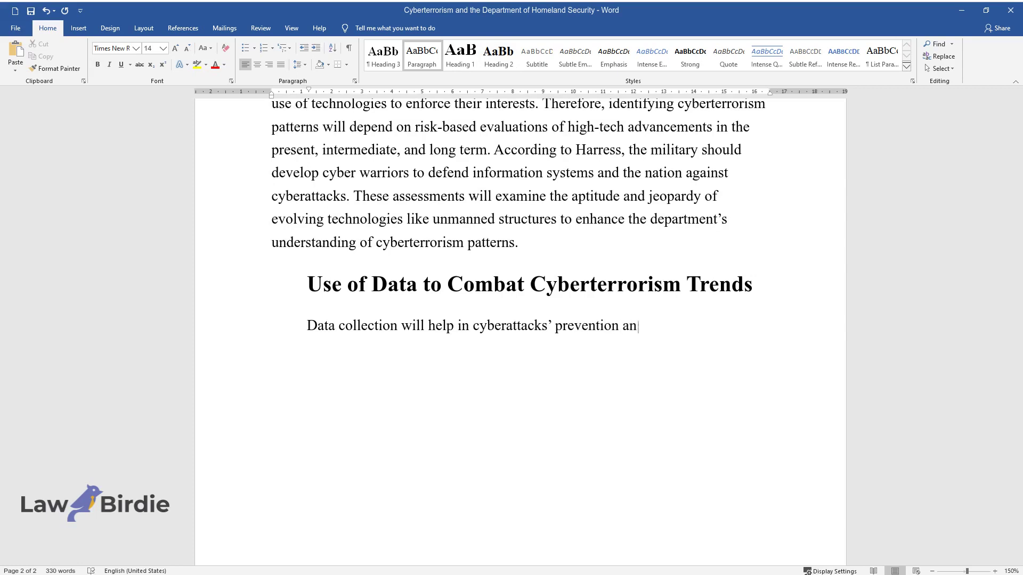
{"action": "type", "text": "d incident management in the coming"}
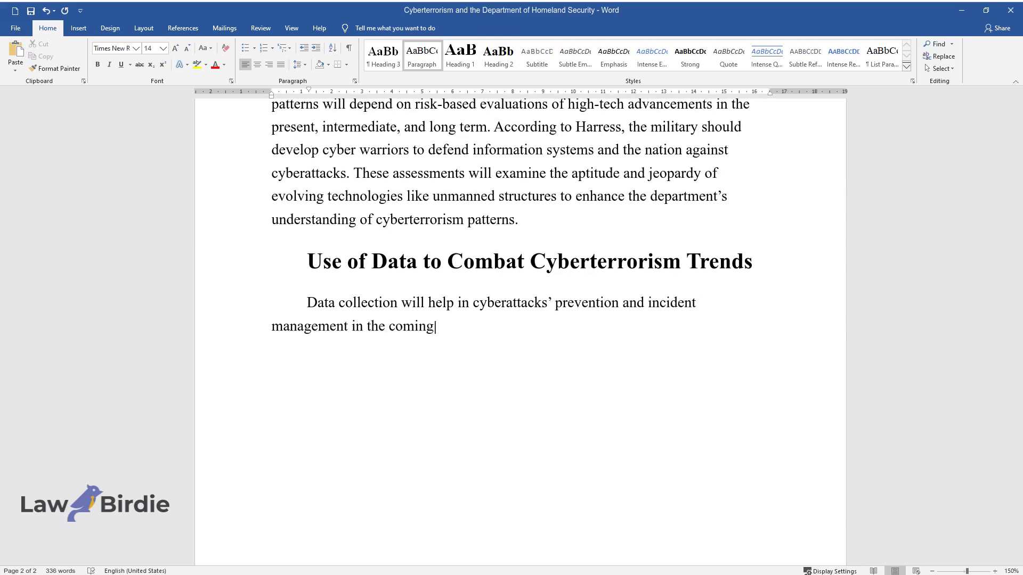
{"action": "type", "text": " days. Specifically, law enforcemen"}
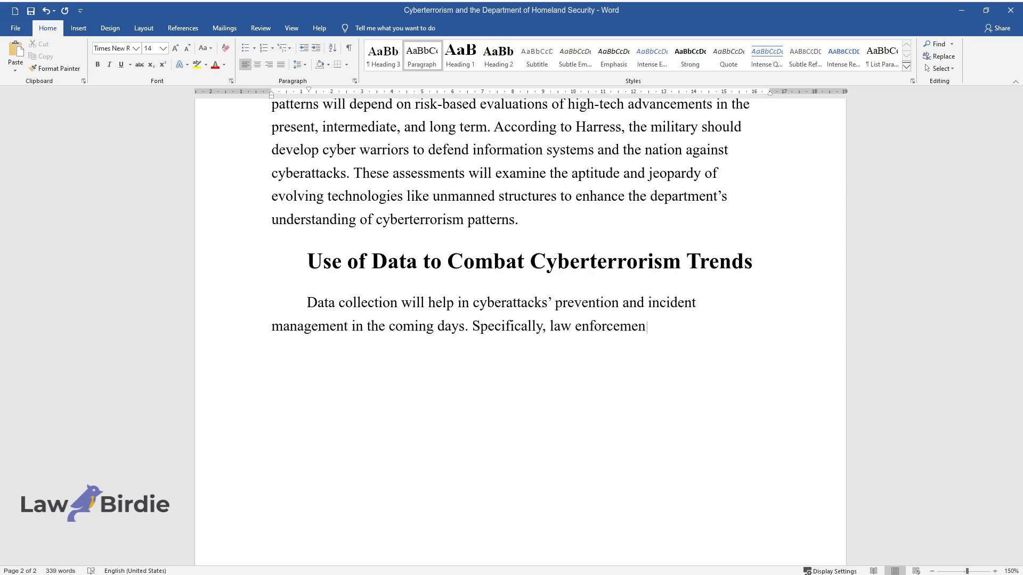
{"action": "type", "text": "t officers should take advantage of numerous availabl"}
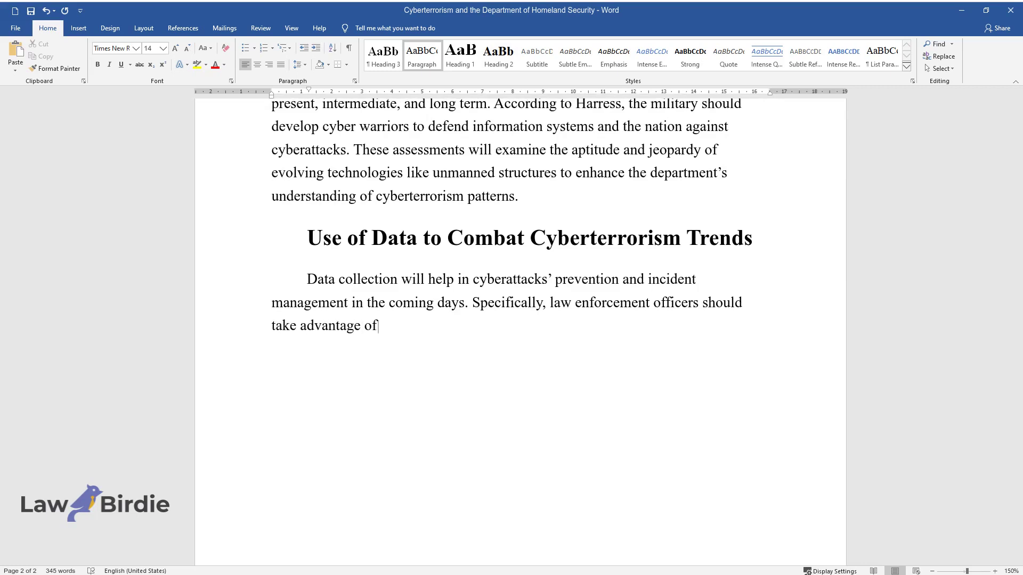
{"action": "type", "text": "e data sources, an"}
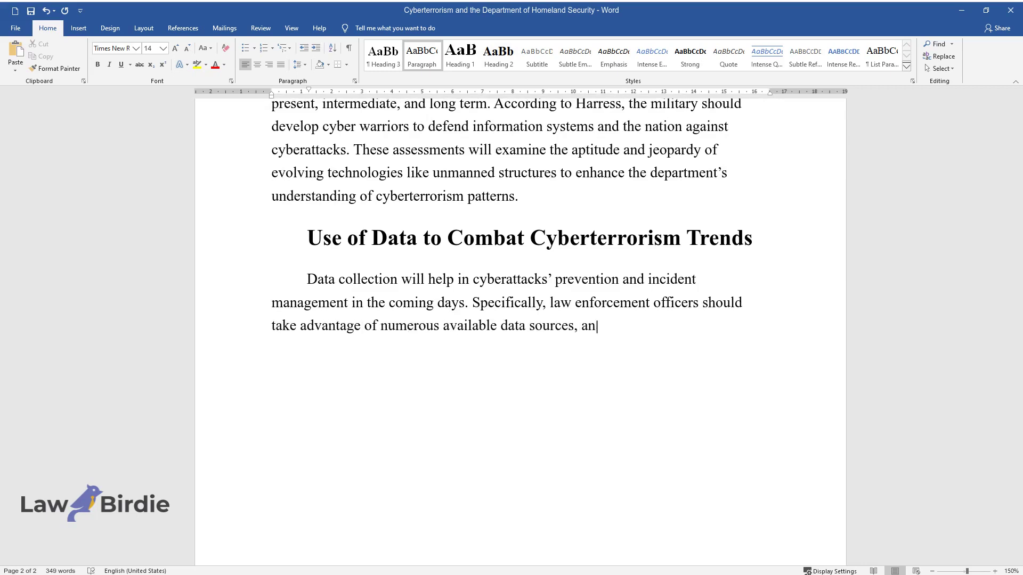
{"action": "type", "text": "alyze them, and turn them into acti"}
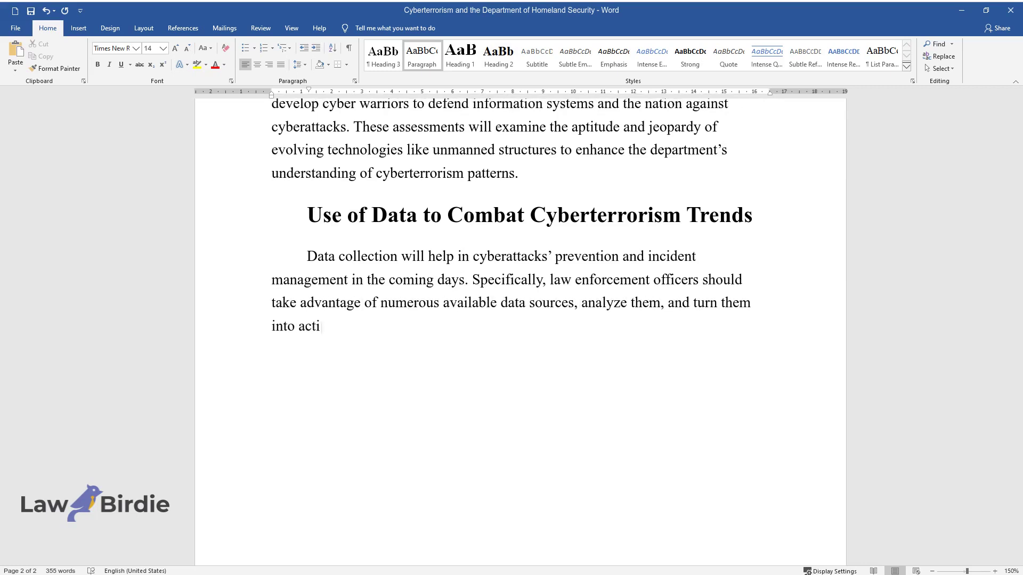
{"action": "type", "text": "onable intelligence to facilitate i"}
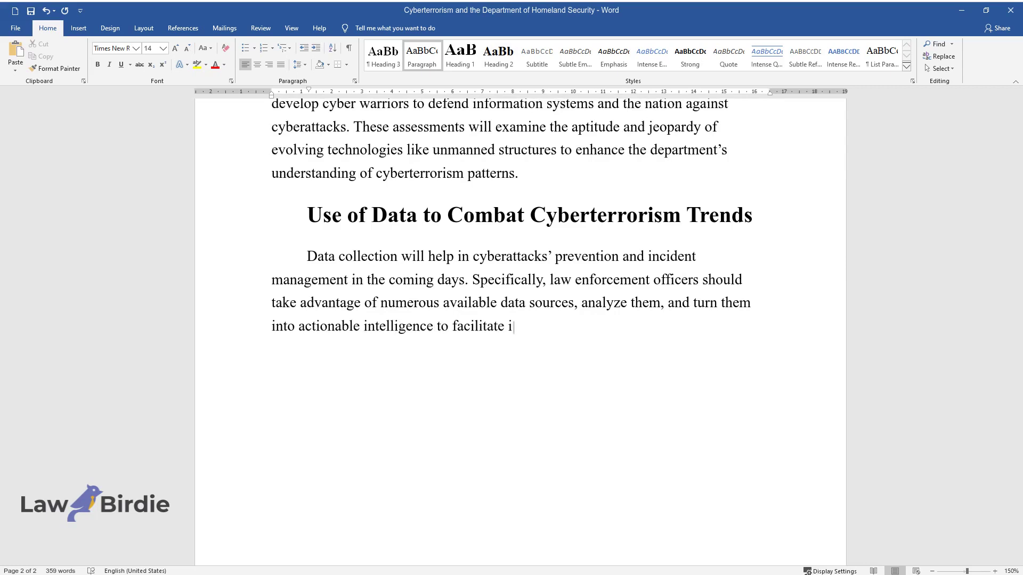
{"action": "type", "text": "nvestigations and cyberterrorism pr"}
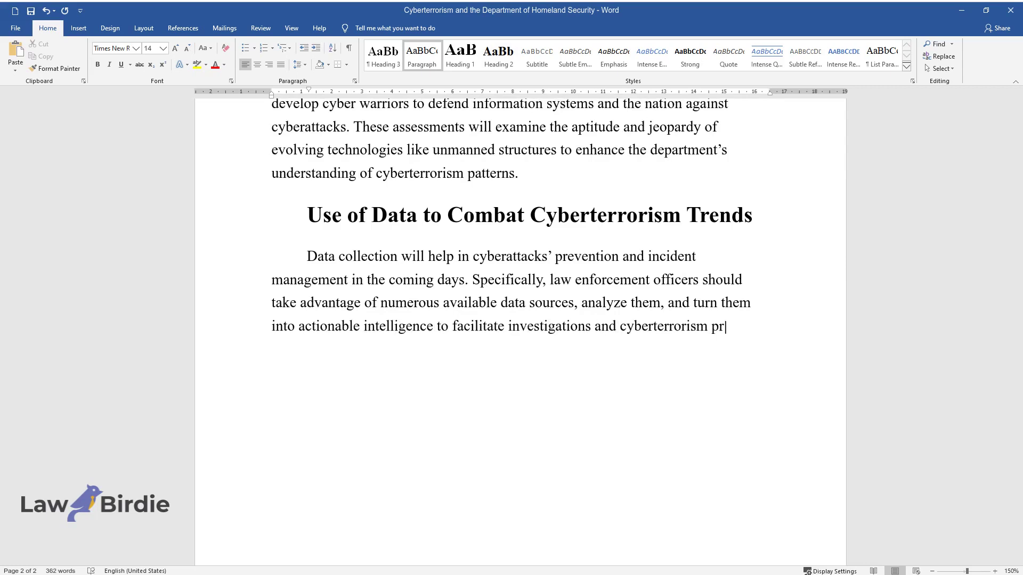
{"action": "type", "text": "evention. The DHS department will t"}
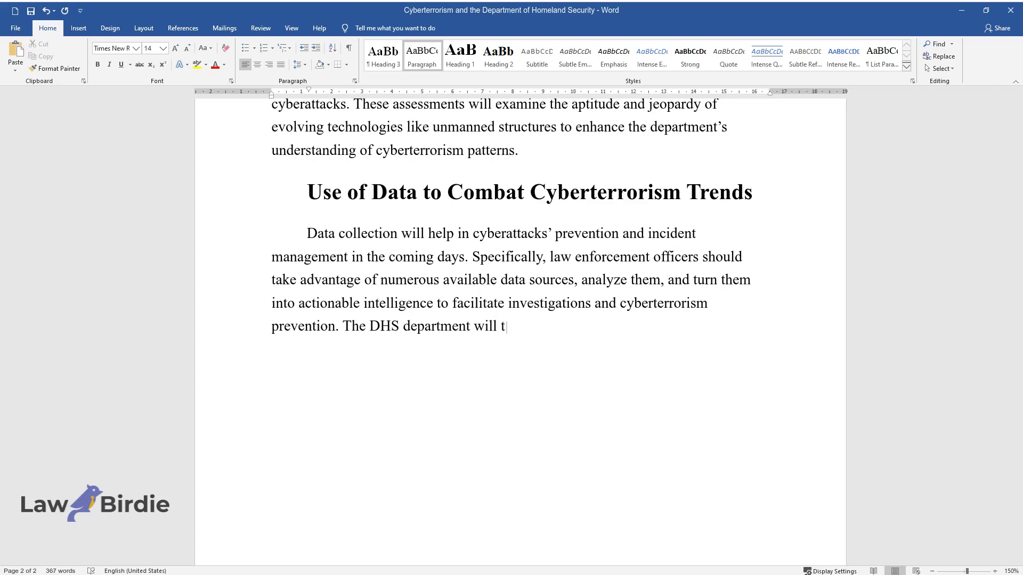
{"action": "type", "text": "hen analyze the collected data usin"}
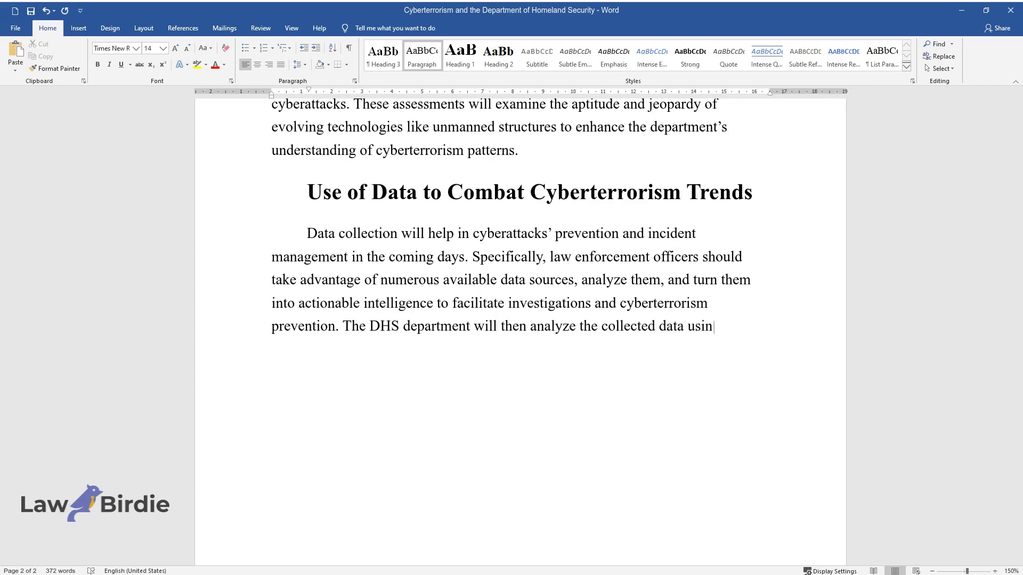
{"action": "type", "text": "g artificially intelligent forensic"}
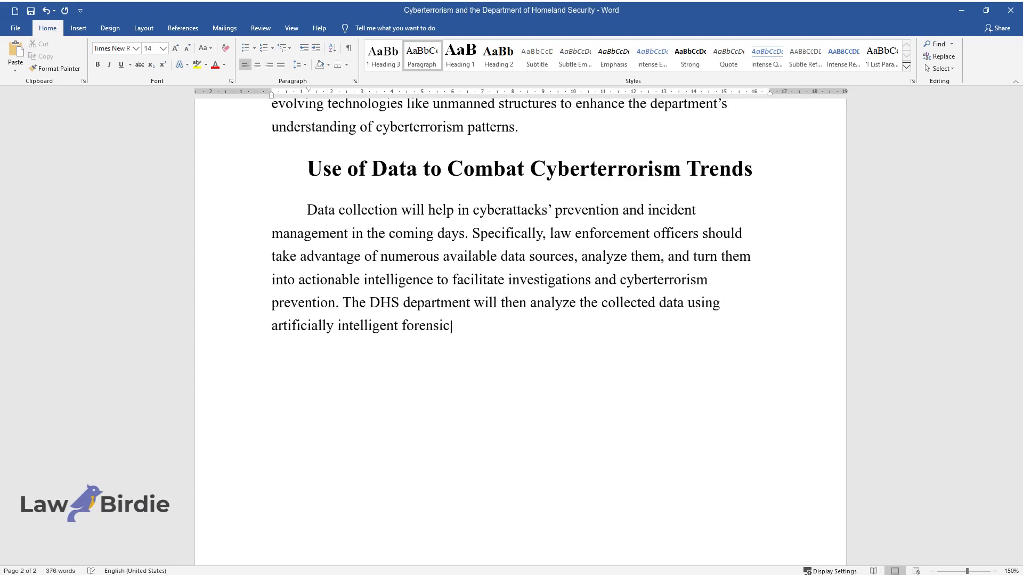
{"action": "type", "text": " software and use the emerging evid"}
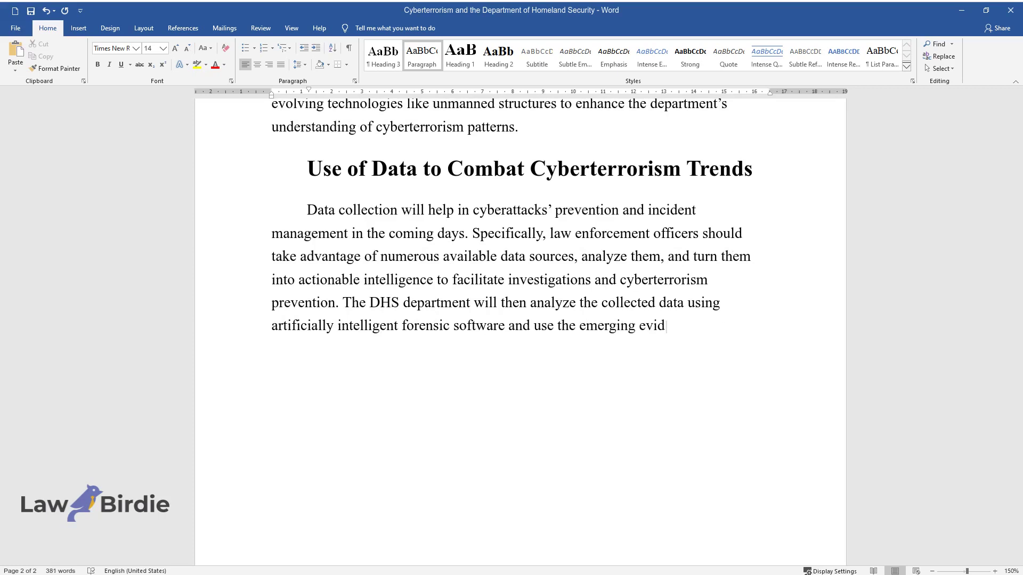
{"action": "type", "text": "ence to prevent and manage the probability o"}
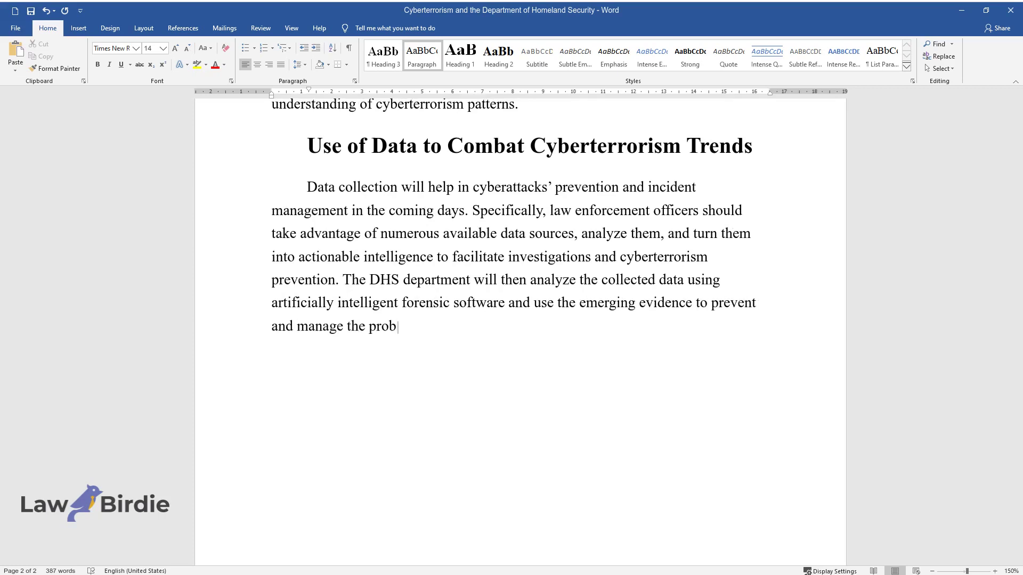
{"action": "type", "text": "f cyberattacks. Data is a"}
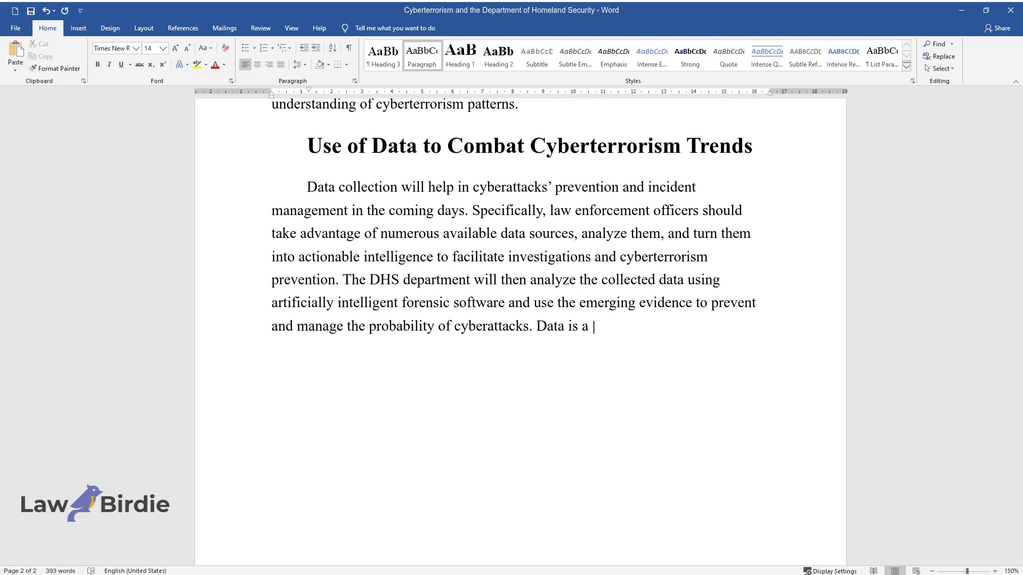
{"action": "type", "text": " vital concept to prevent cyberterrorism since"}
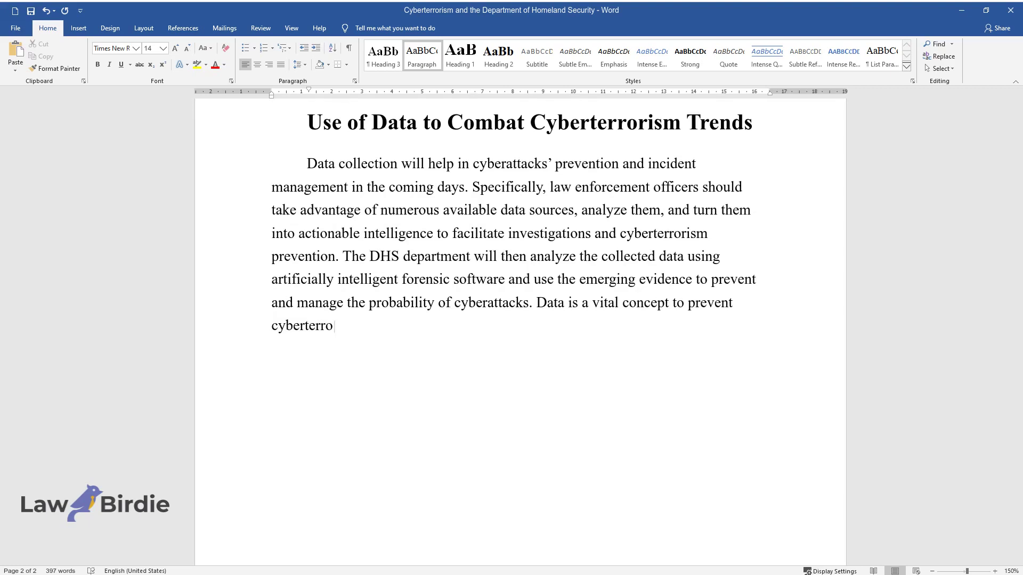
{"action": "type", "text": " accurate data can help un"}
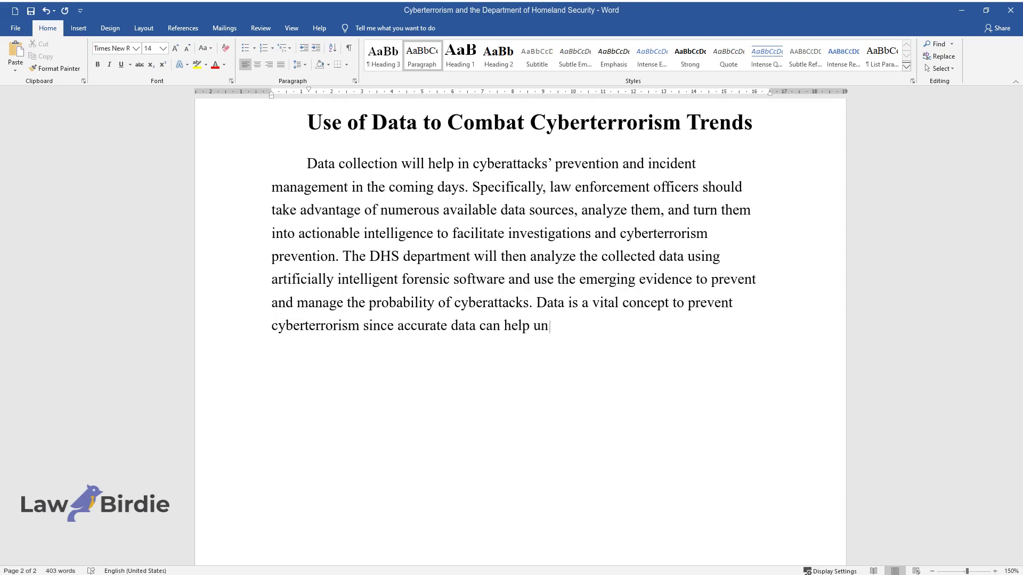
{"action": "type", "text": "derstand the radicals' intentions and plans, which motivates them to u"}
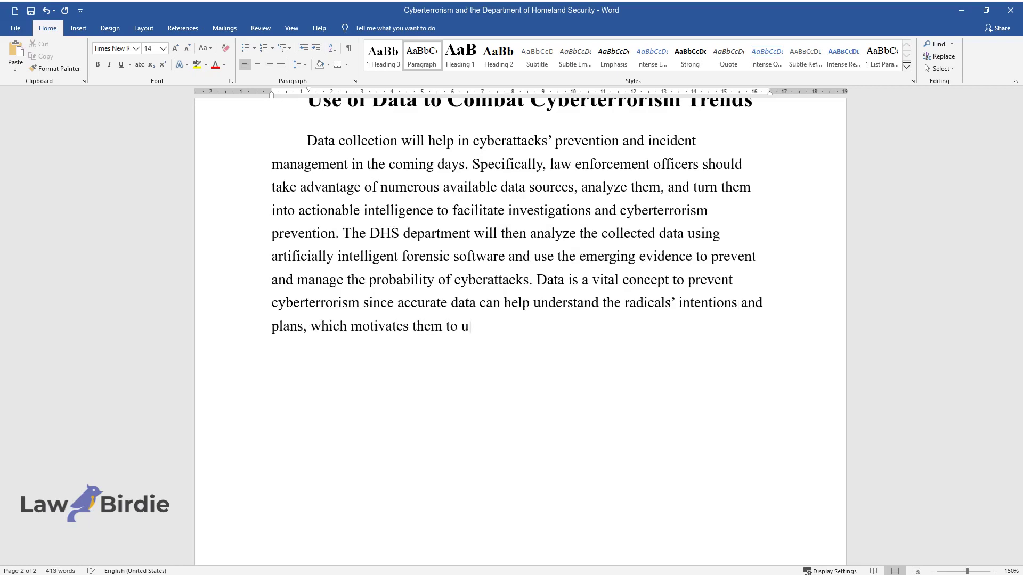
{"action": "type", "text": "ndertake different measures and st"}
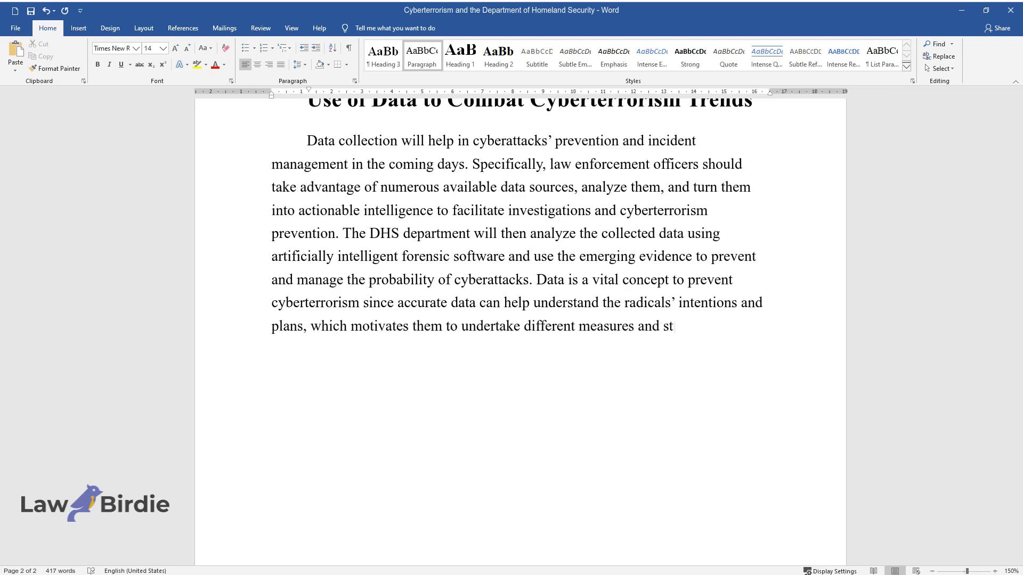
{"action": "type", "text": "rategies to prevent the occurrence of planned cyberattacks."}
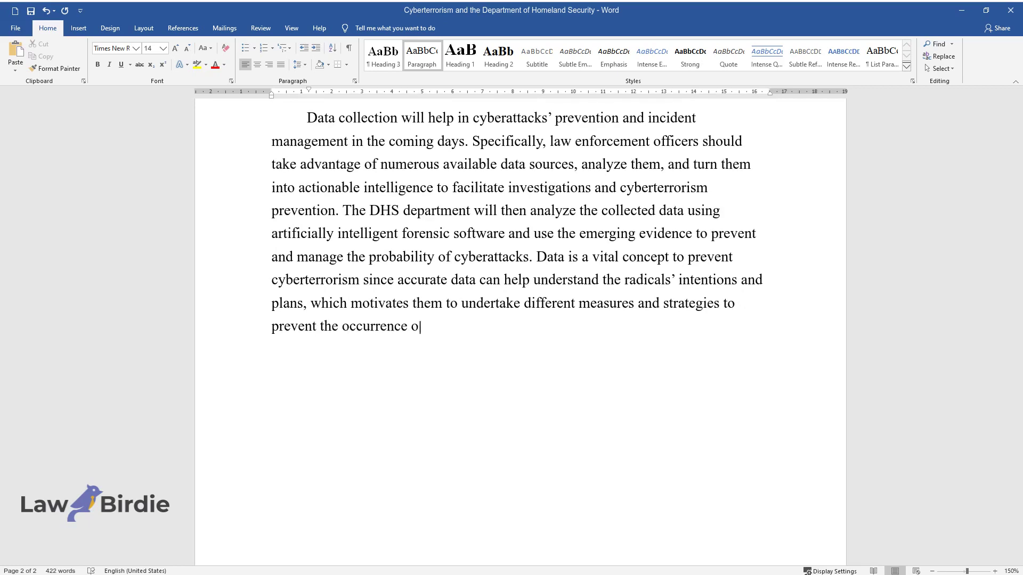
{"action": "key", "text": "Return"}
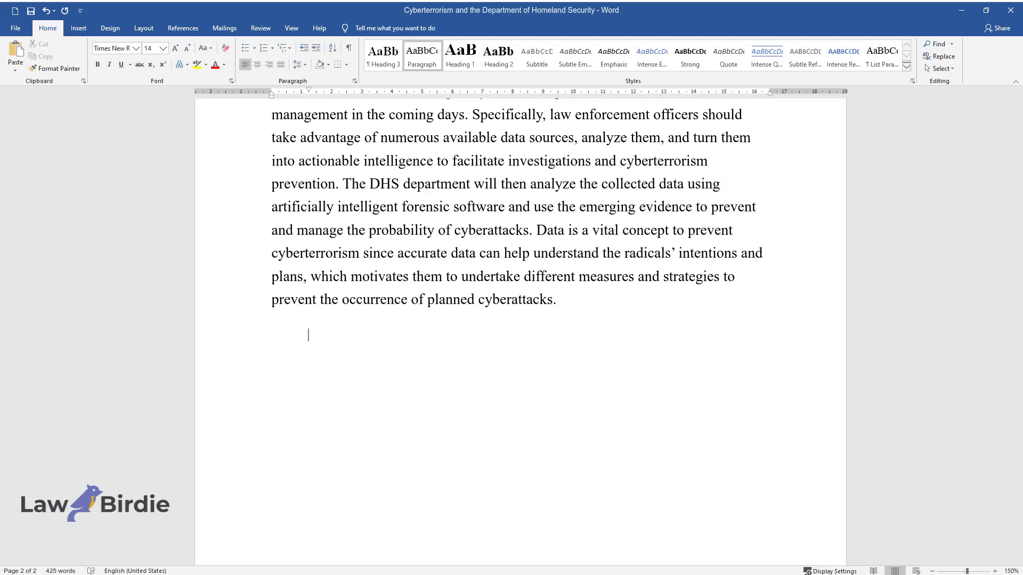
Type the paragraph opening 'Moreover, data is a reliable strategy to understand the operation of cyber terrorists'.
{"action": "type", "text": "Moreover, data is a relia"}
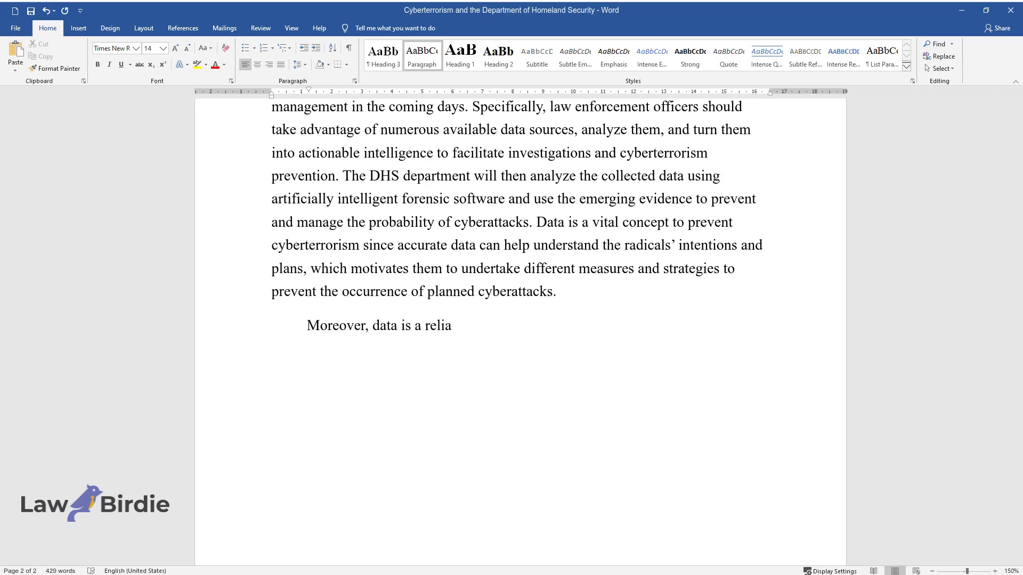
{"action": "type", "text": "ble strategy to understand the ope"}
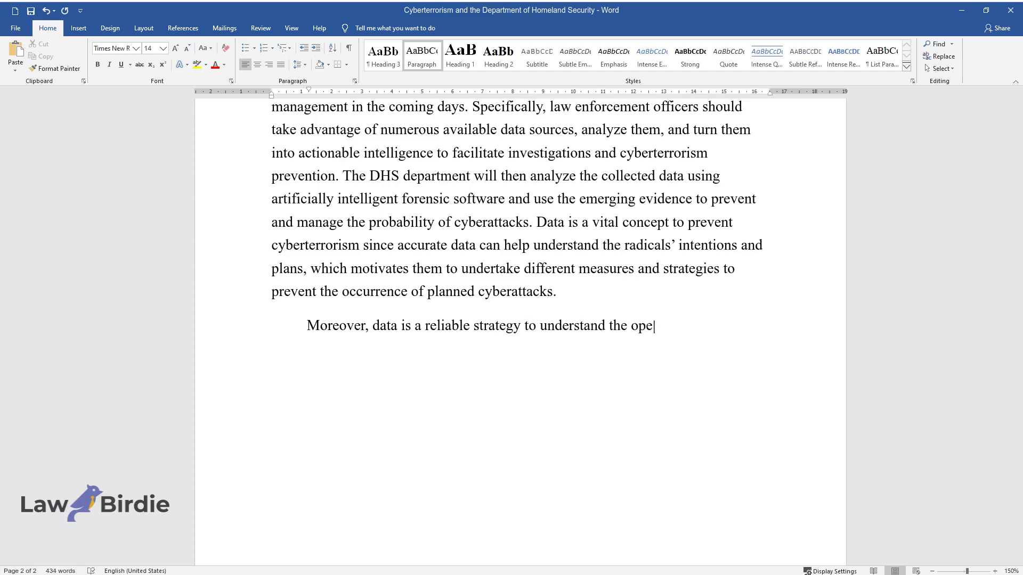
{"action": "type", "text": "ration of cyber terrorists and impr"}
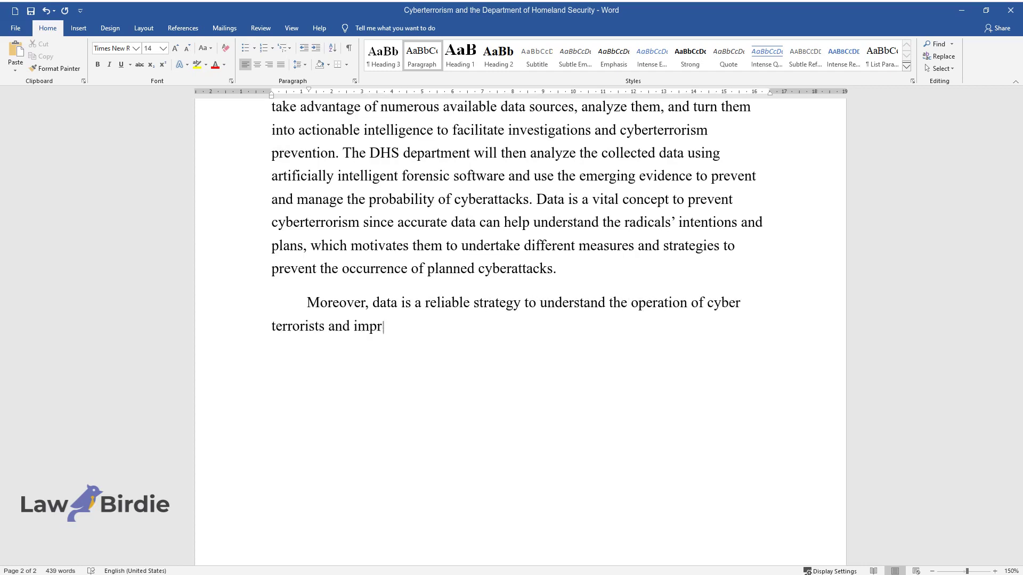
{"action": "type", "text": "ove cyber security in the future."}
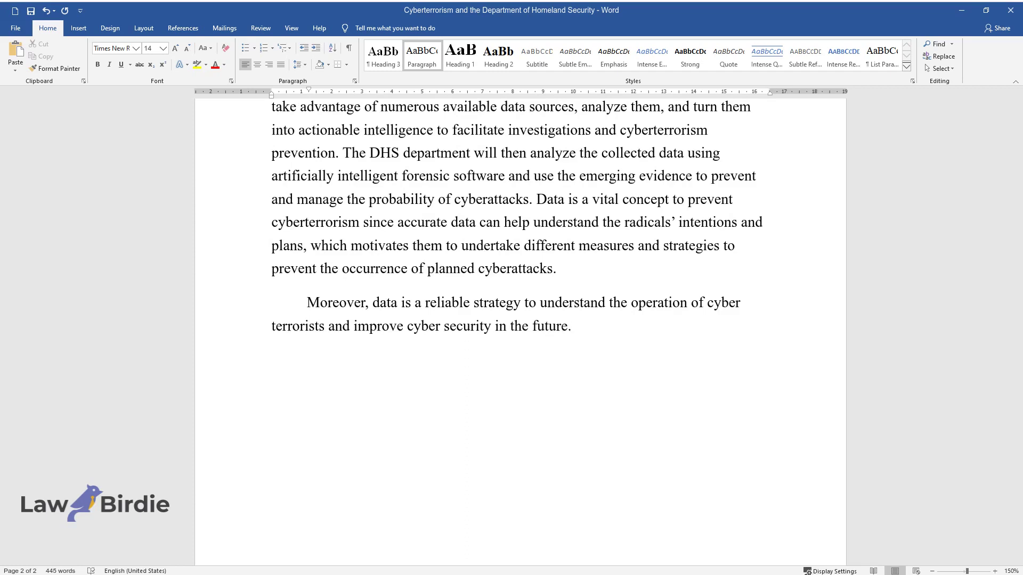
{"action": "type", "text": " Holden notes that cyberattacks target all companies and that"}
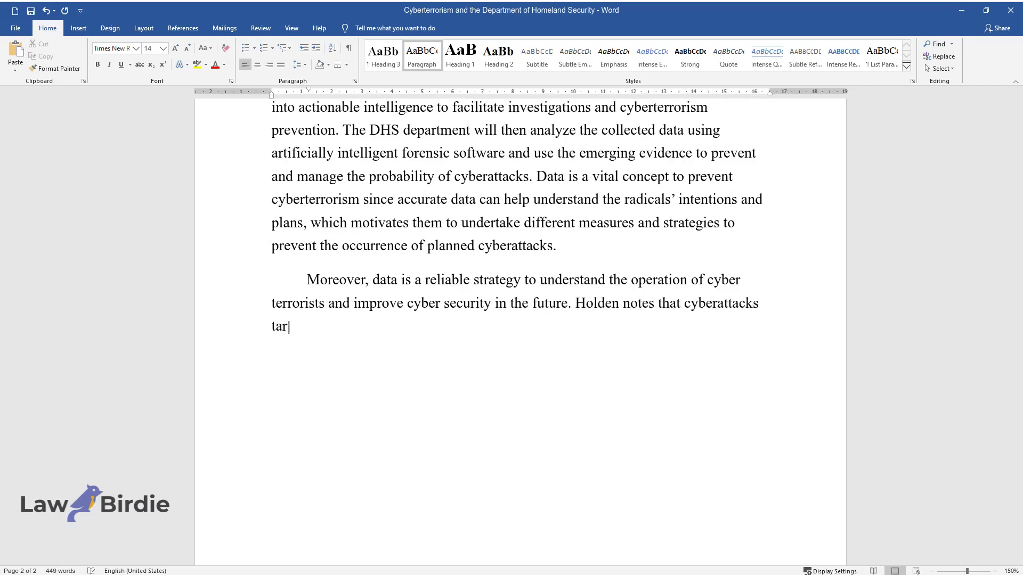
{"action": "type", "text": " enough u"}
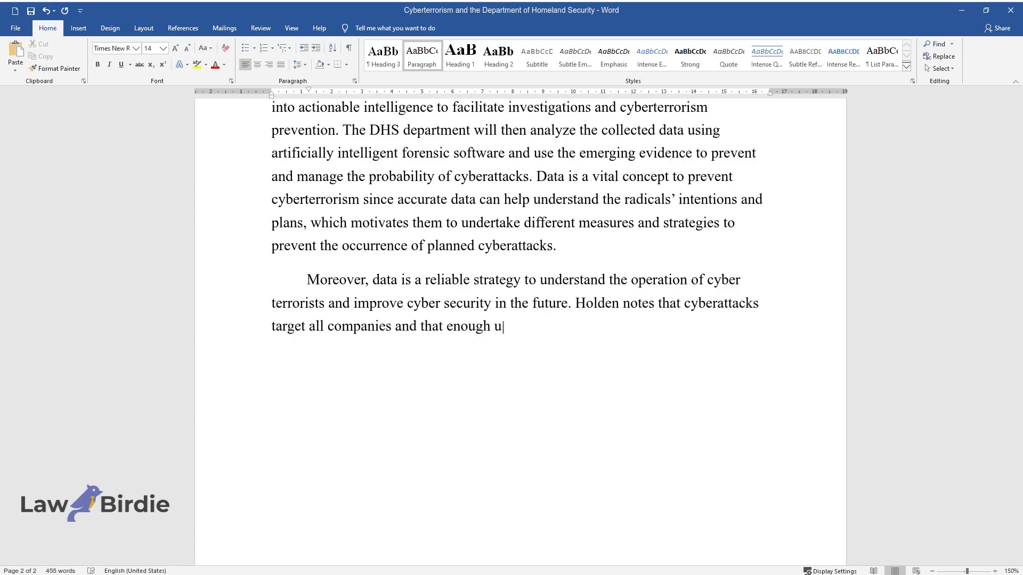
{"action": "type", "text": "nderstanding of the problem throug"}
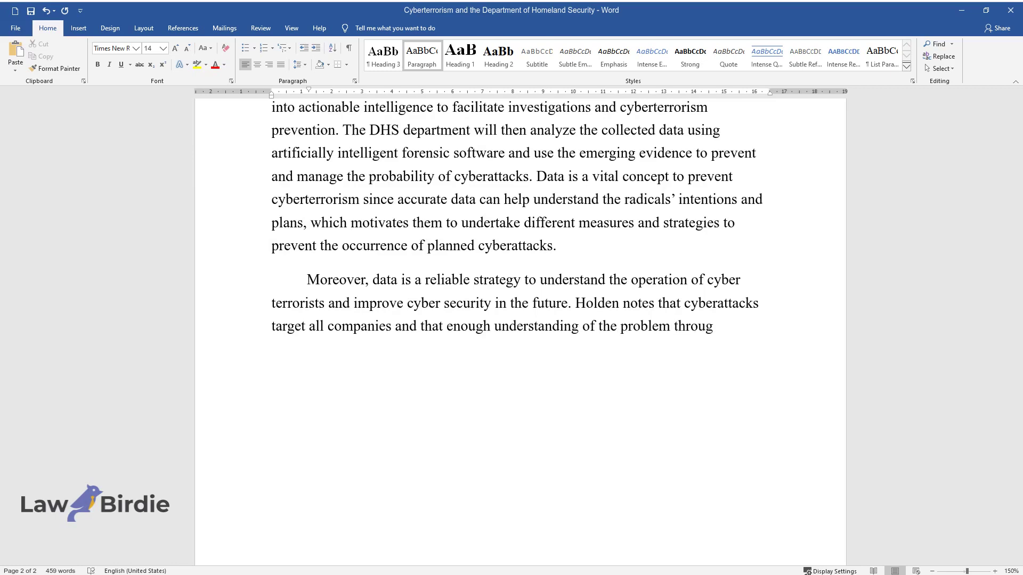
{"action": "type", "text": "h data can help enhance an organiza"}
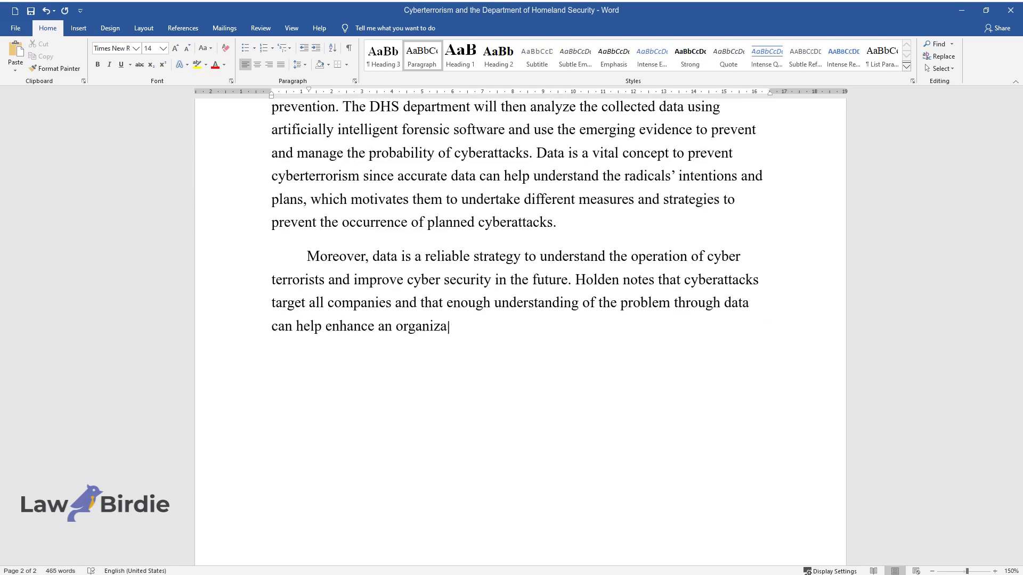
{"action": "type", "text": "tion's cybersecurity as a strategy"}
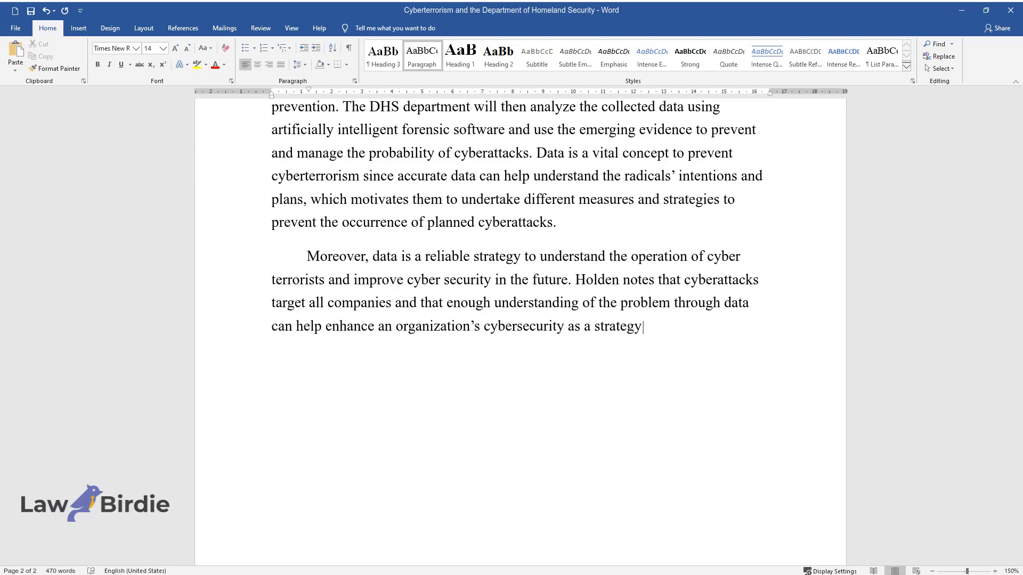
{"action": "type", "text": " to prevent cyberterrorism. Specifi"}
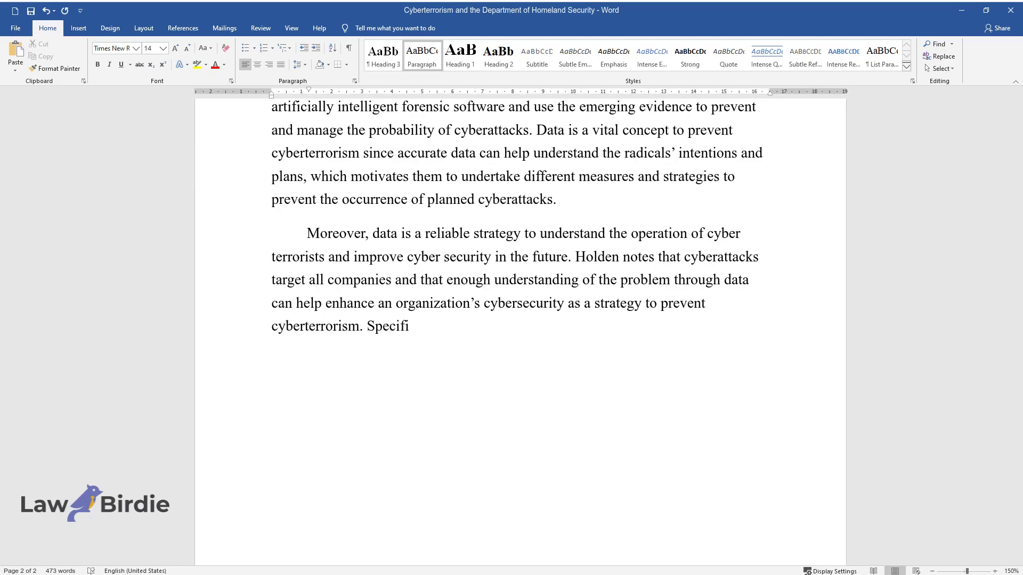
{"action": "type", "text": "cally, data analytics will, in the"}
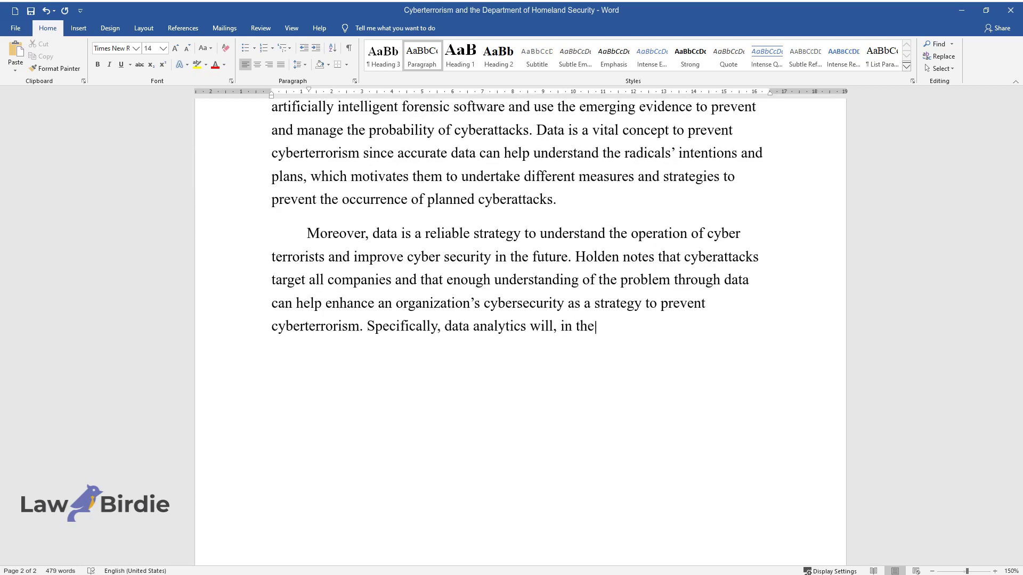
{"action": "type", "text": " coming days, allow all organizations prone "}
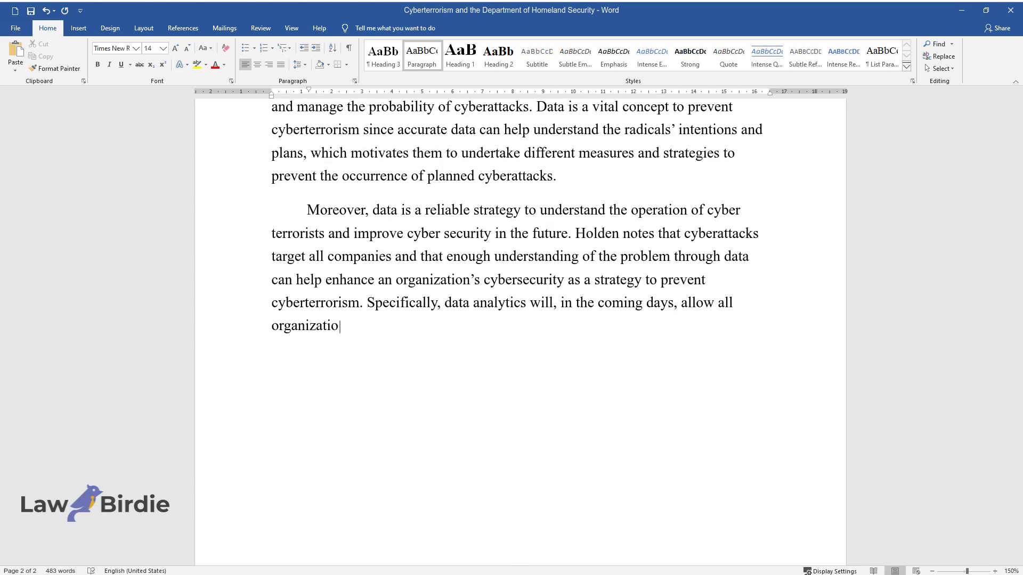
{"action": "type", "text": "to attacks to understand"}
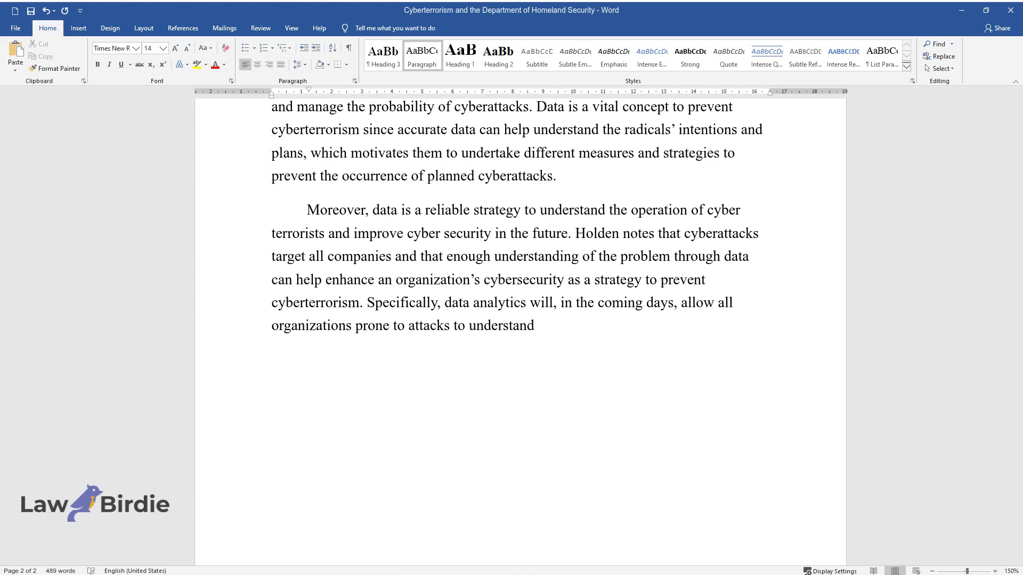
{"action": "type", "text": " the occurrence of data variance an"}
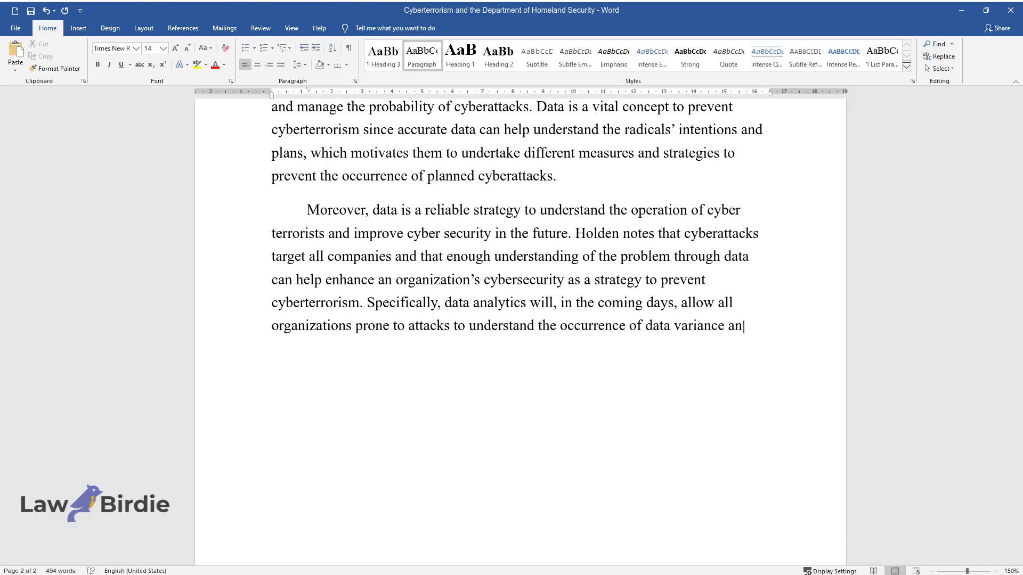
{"action": "type", "text": "d determine measures to hinder data"}
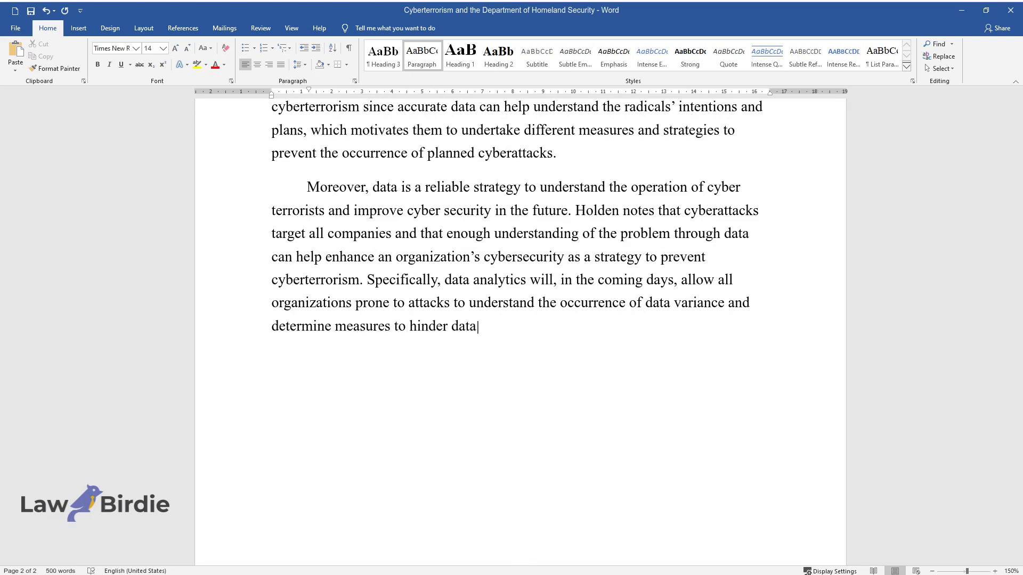
{"action": "type", "text": " breaches, which in the end, facili"}
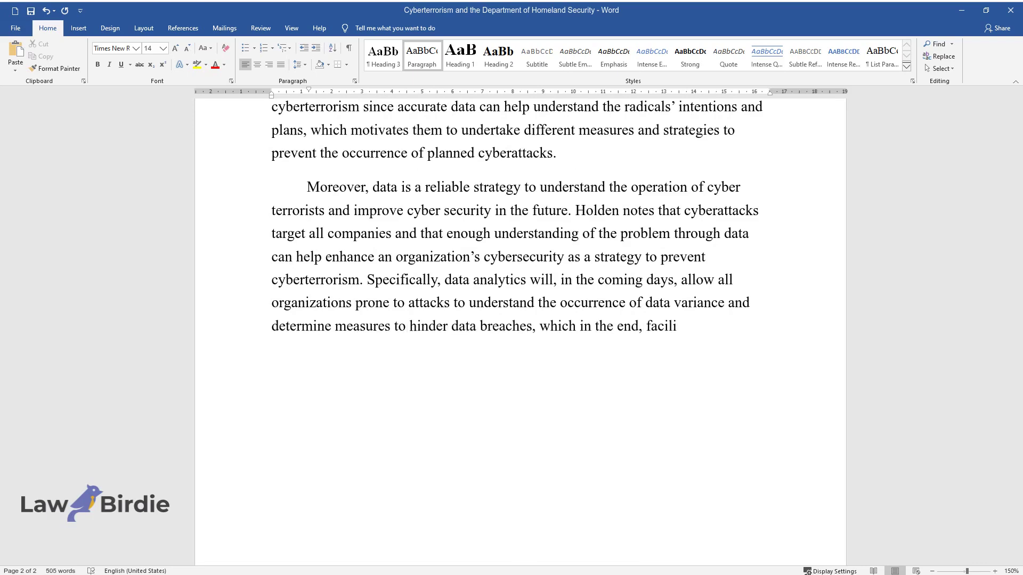
{"action": "type", "text": "tate cyberterrorism. As a leader a"}
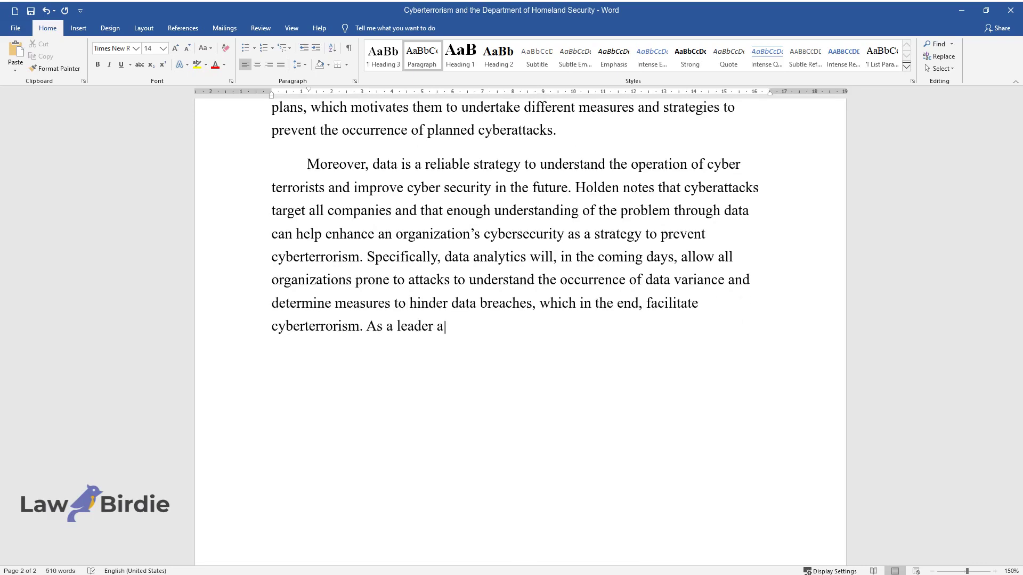
{"action": "type", "text": "t the DHS, data collection will hel"}
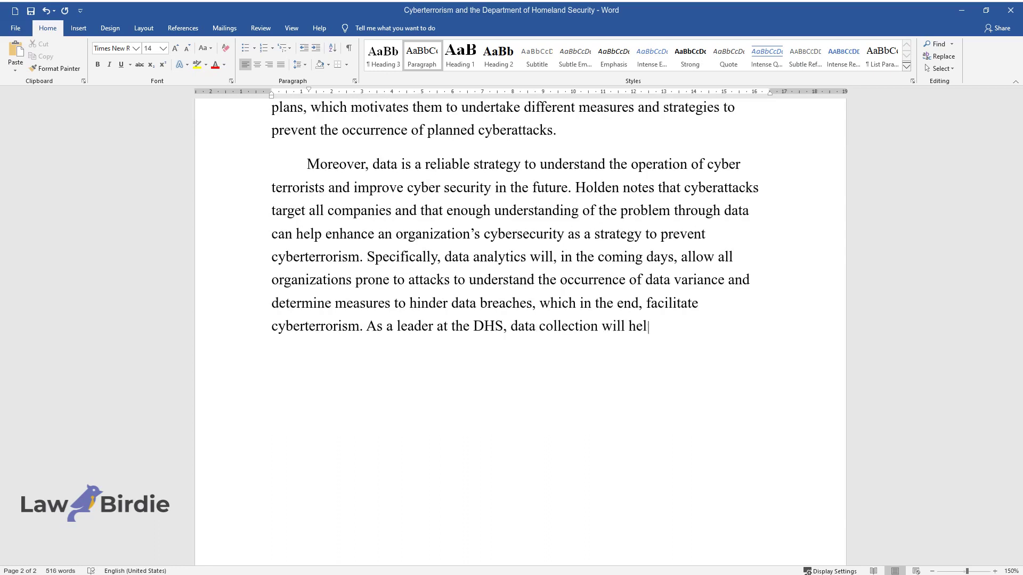
{"action": "type", "text": "p counter any counterattack through enhanced cybers"}
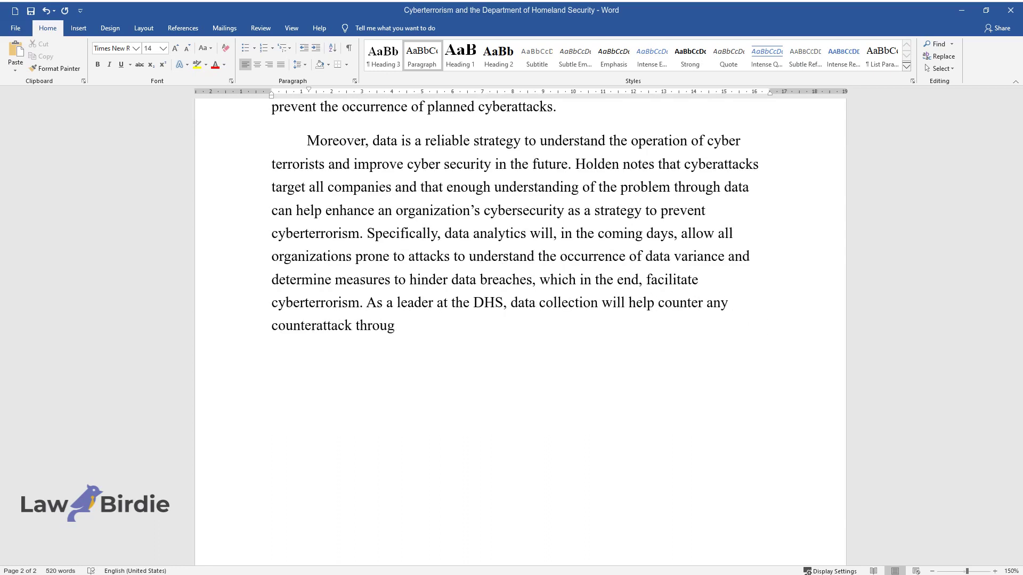
{"action": "type", "text": "ecurity and devel"}
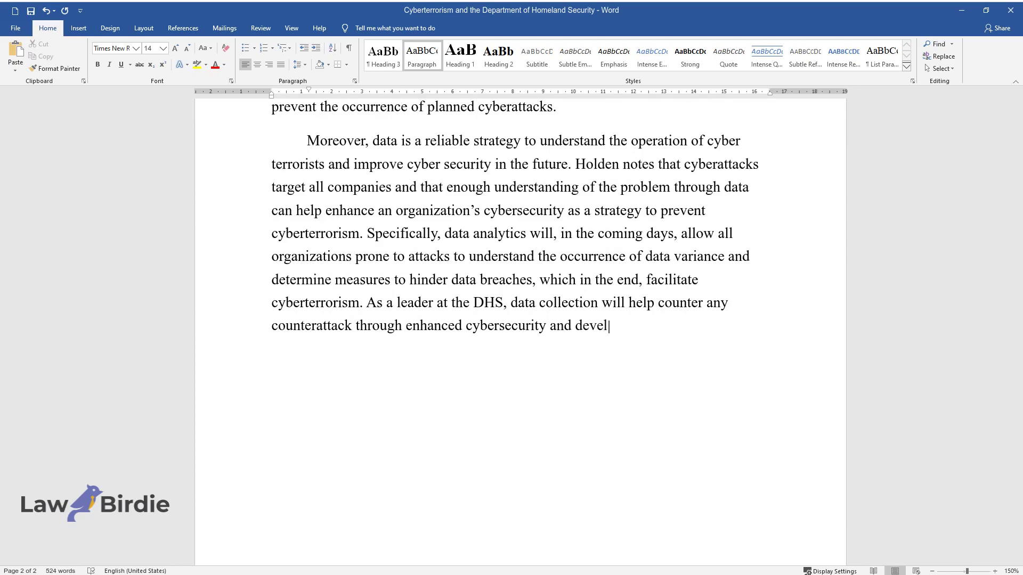
{"action": "type", "text": "oping a robust military with an improved cap"}
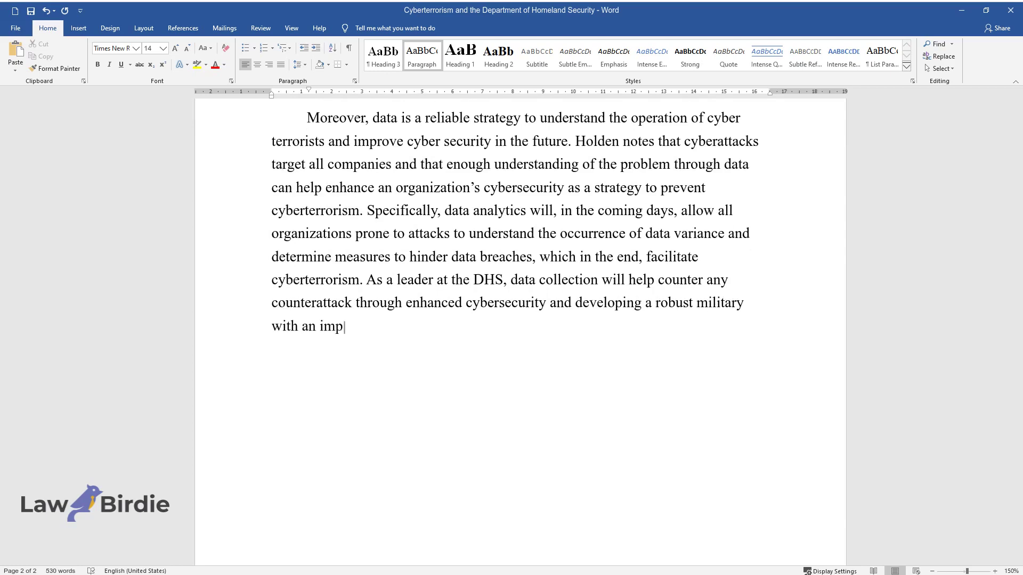
{"action": "type", "text": "acity to defend the nation"}
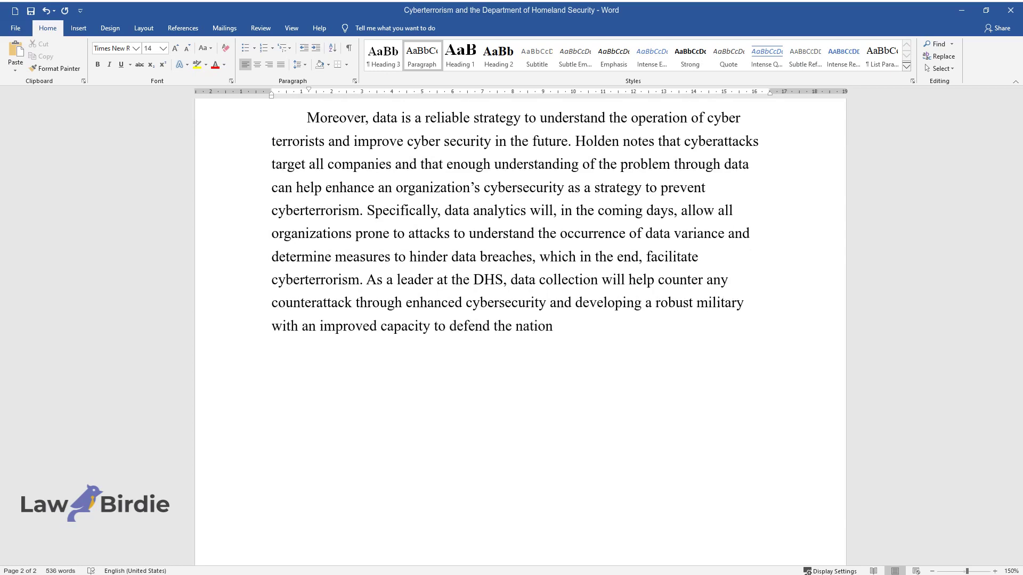
{"action": "type", "text": " against future cyberterrorism. Th"}
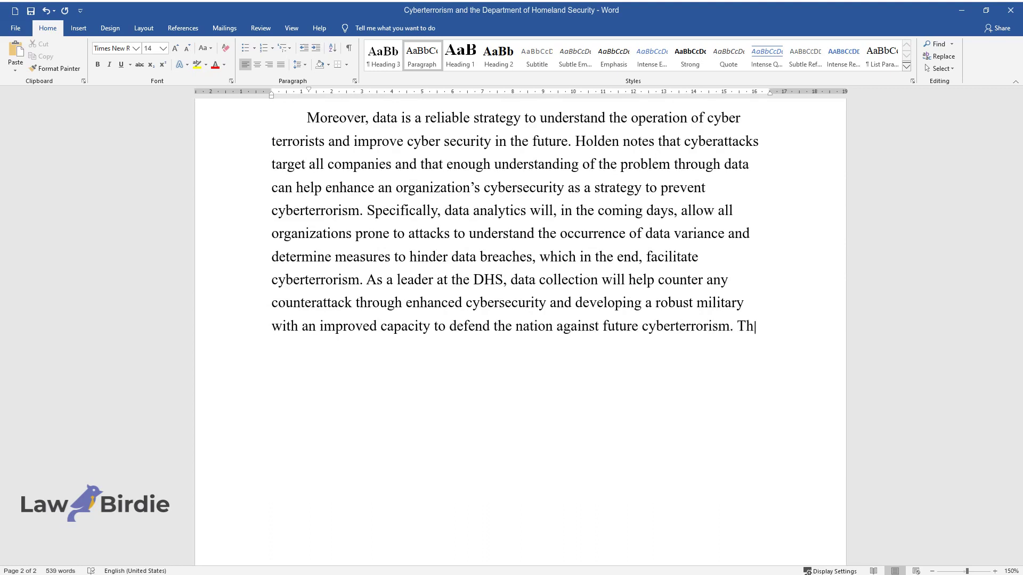
{"action": "type", "text": "e future of the military response t"}
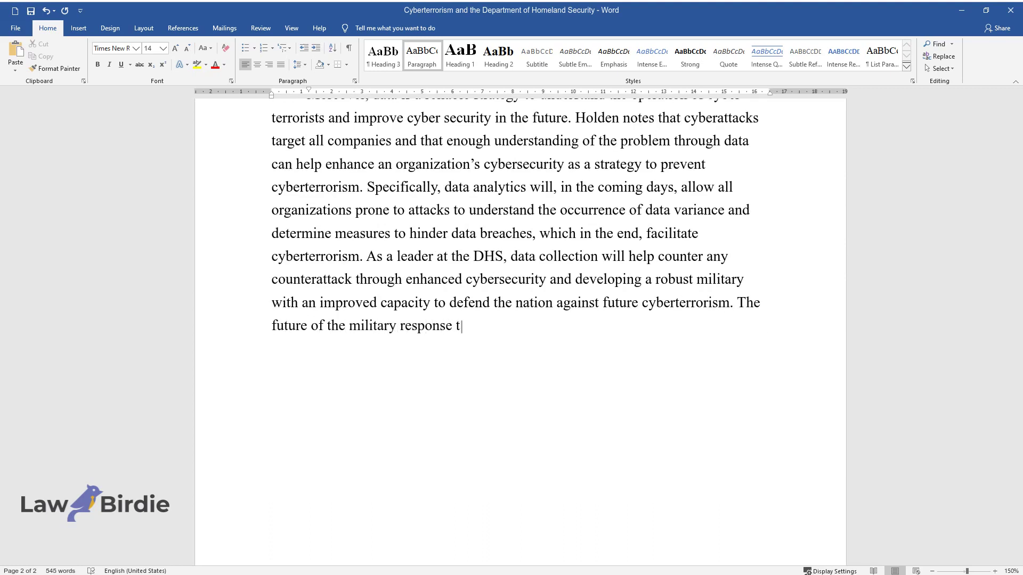
{"action": "type", "text": "o the rising global threat of cybe"}
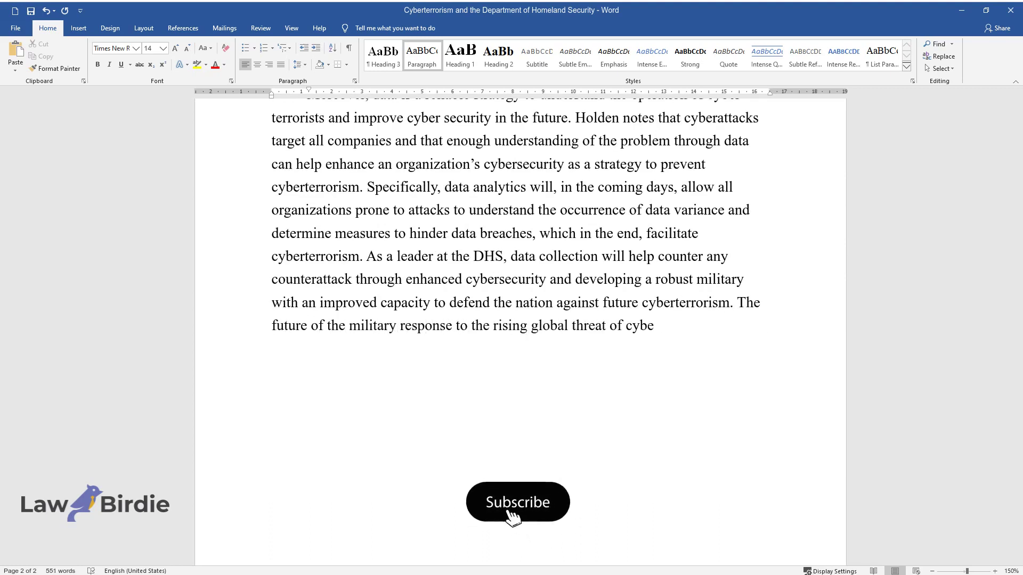
{"action": "type", "text": "rterrorism relies on the effective "}
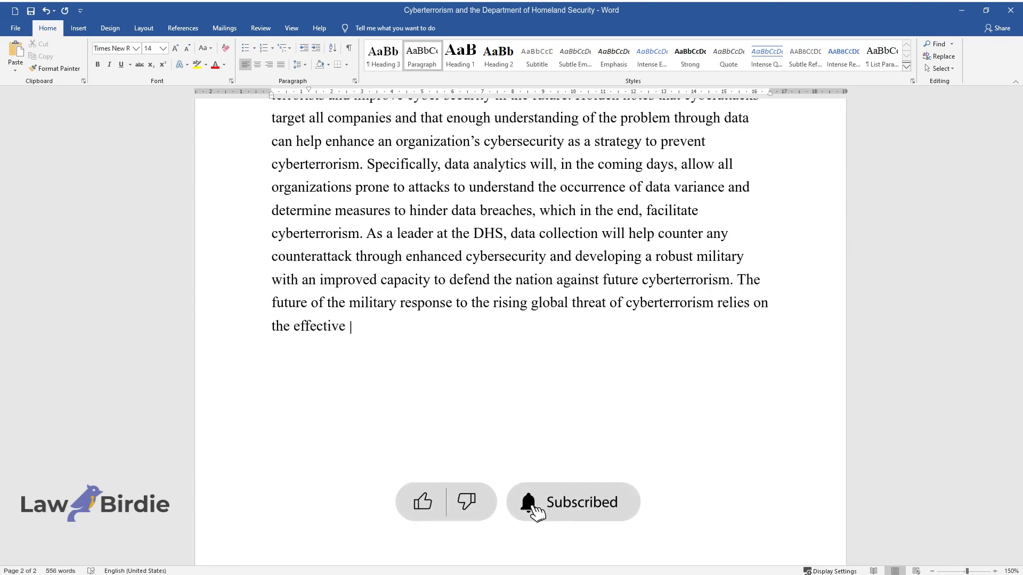
{"action": "type", "text": "use of the gathered and analyzed d"}
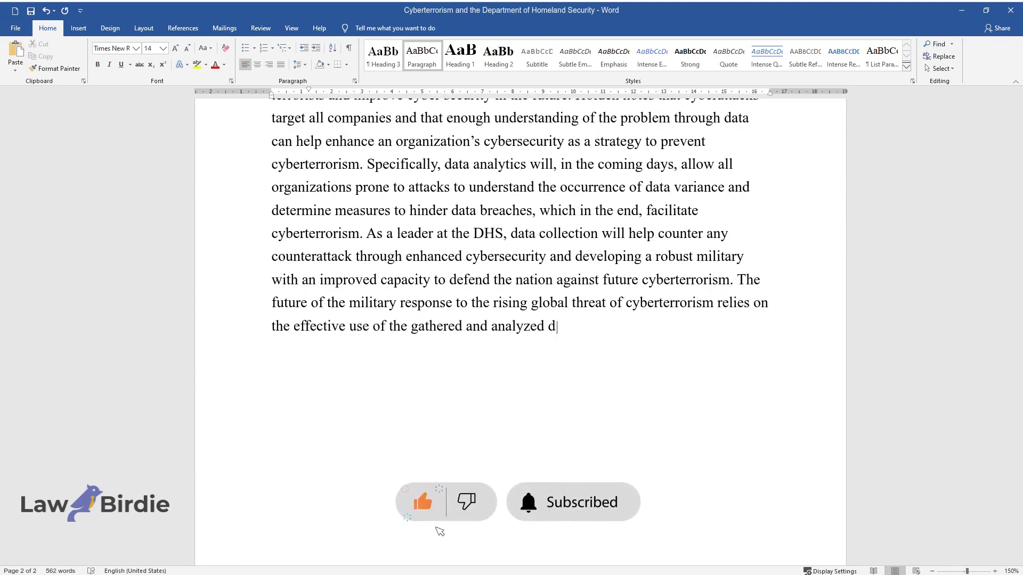
{"action": "type", "text": "ata to improve the state of cybersecurity."}
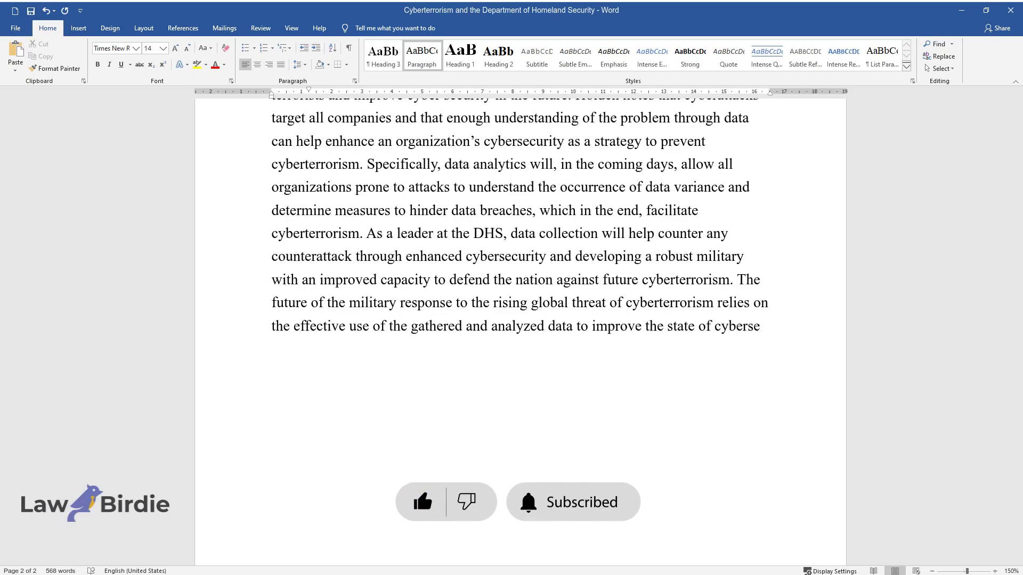